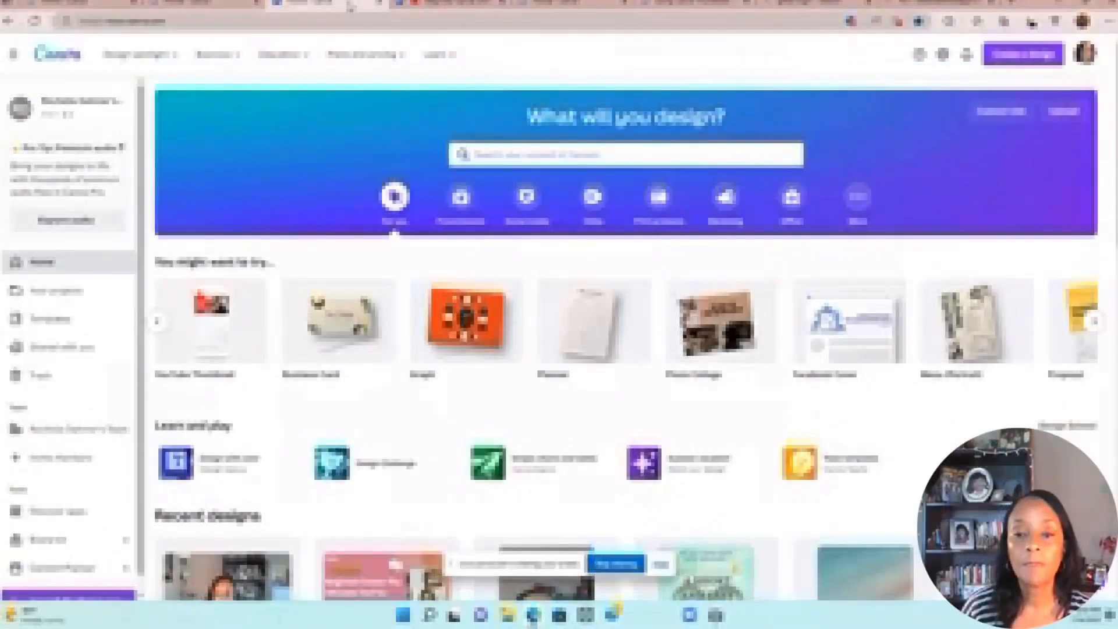
# Step: Pick the 'blank book cover' search suggestion to list blank book cover templates
pyautogui.moveTo(431, 32)
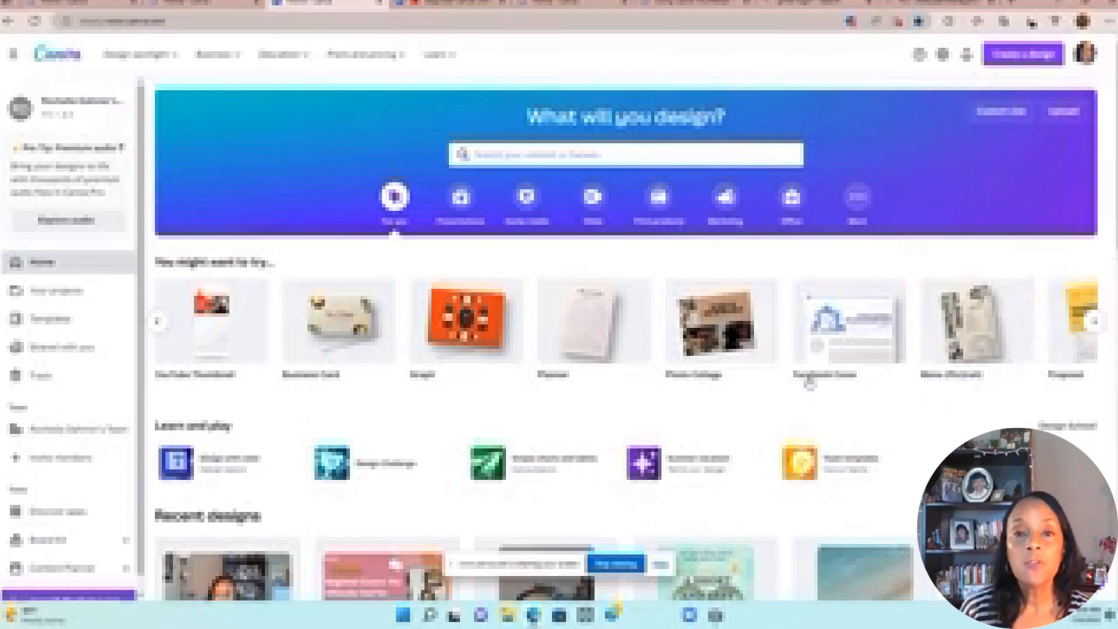
pyautogui.click(476, 154)
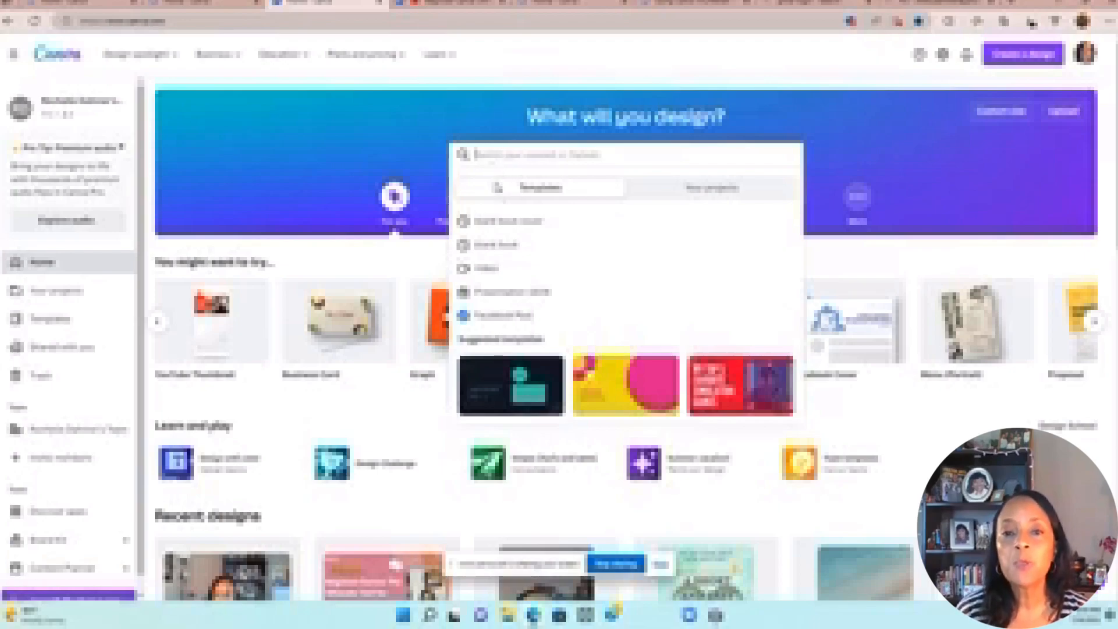
pyautogui.click(511, 225)
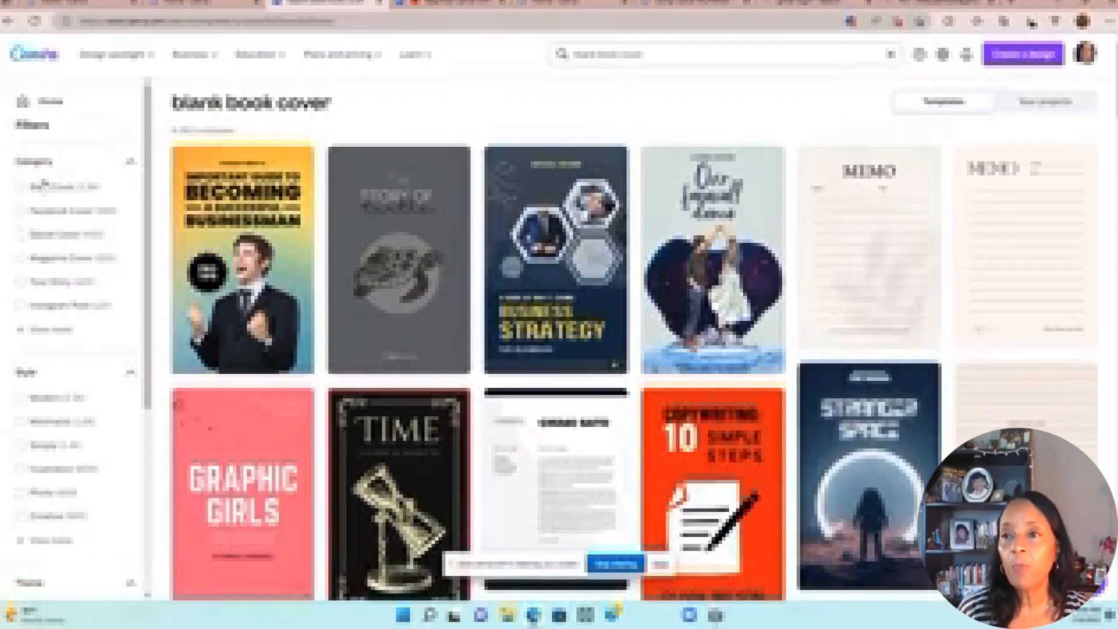
# Step: Search templates for 'book cover' from the home page and start a blank Book Cover design
pyautogui.click(9, 21)
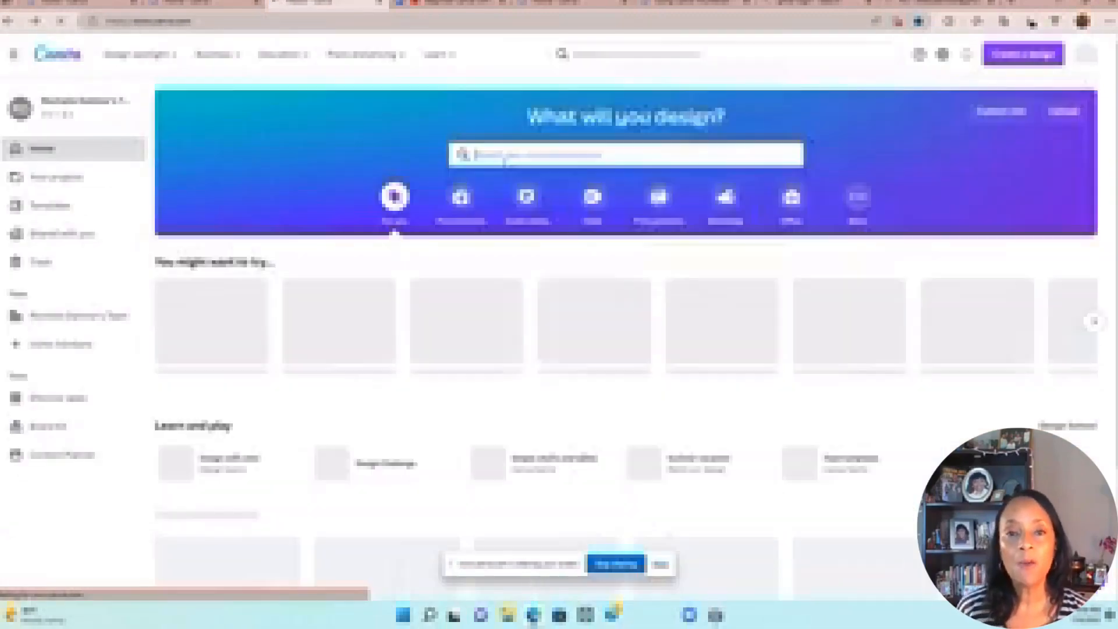
pyautogui.click(548, 157)
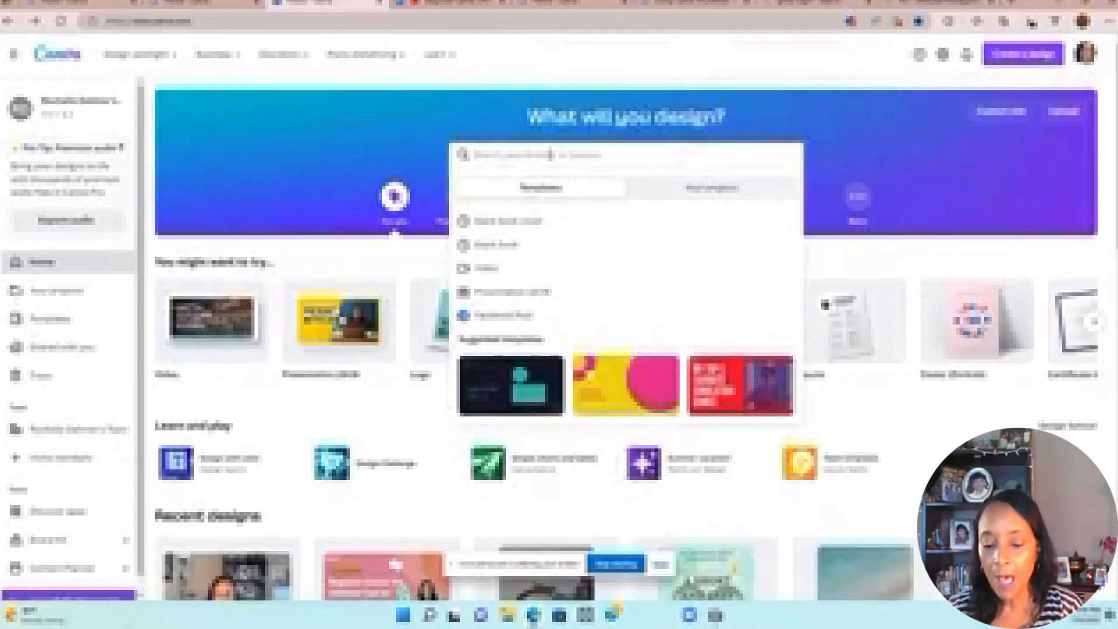
pyautogui.write('telel')
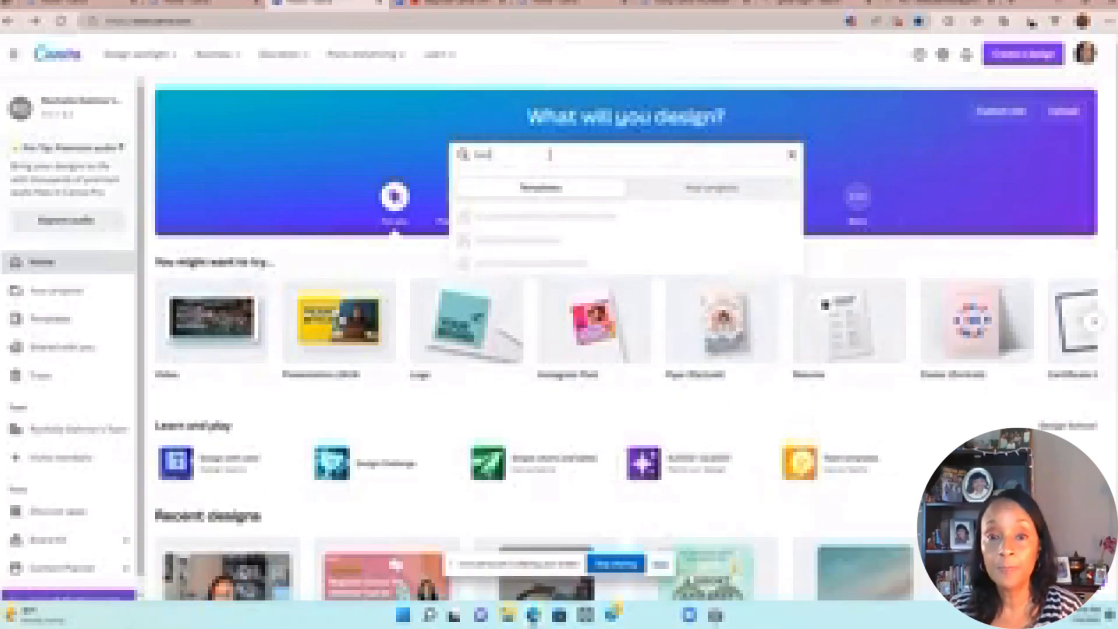
pyautogui.write(' cover')
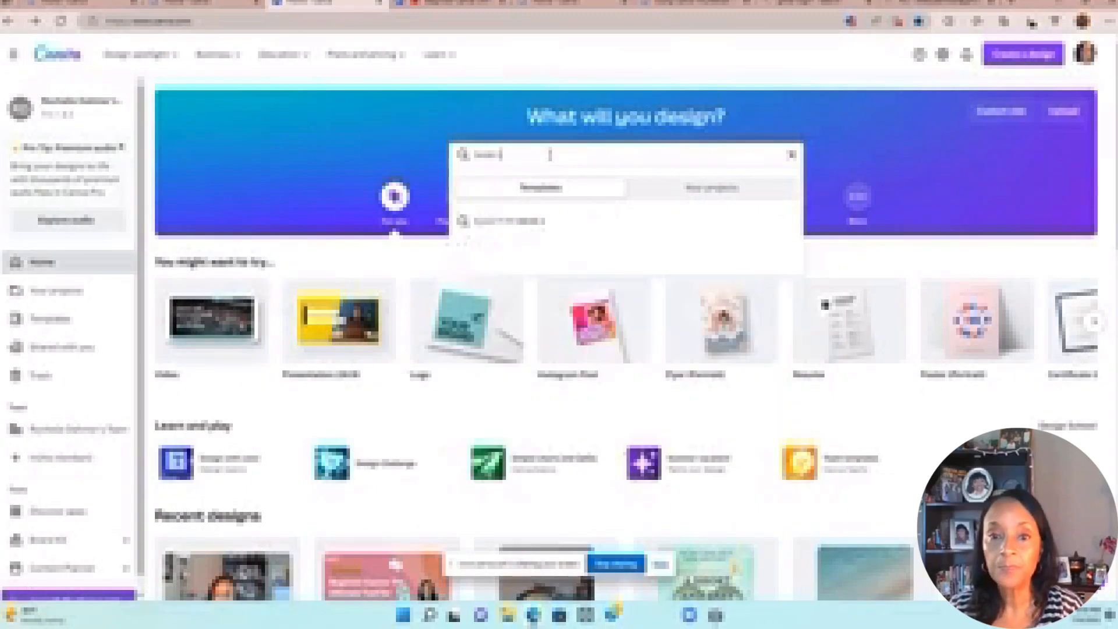
pyautogui.press('Return')
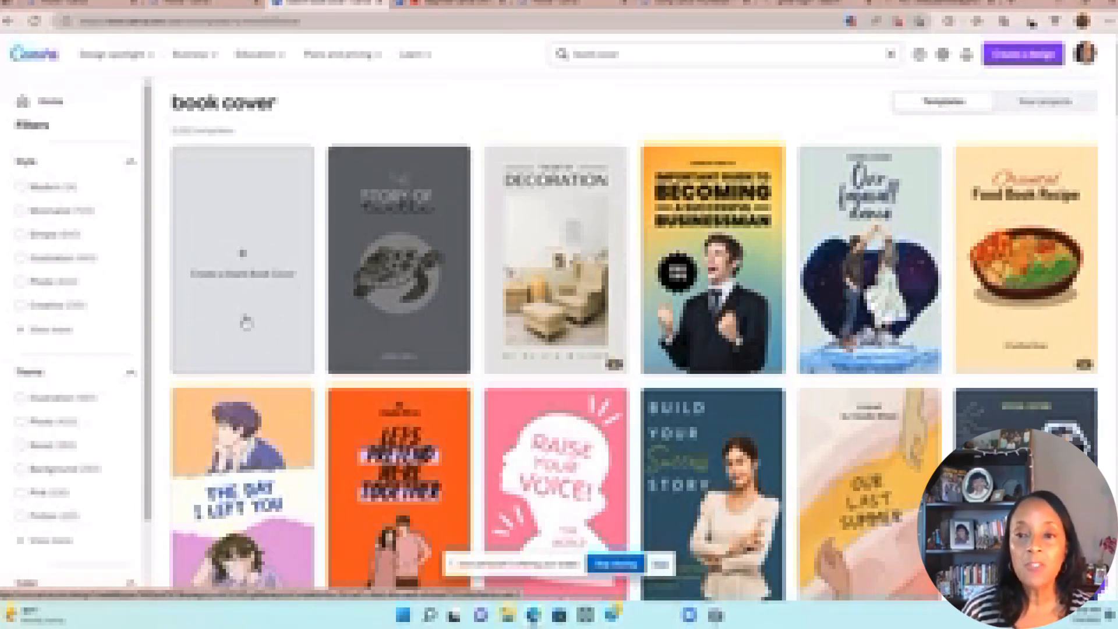
pyautogui.click(247, 322)
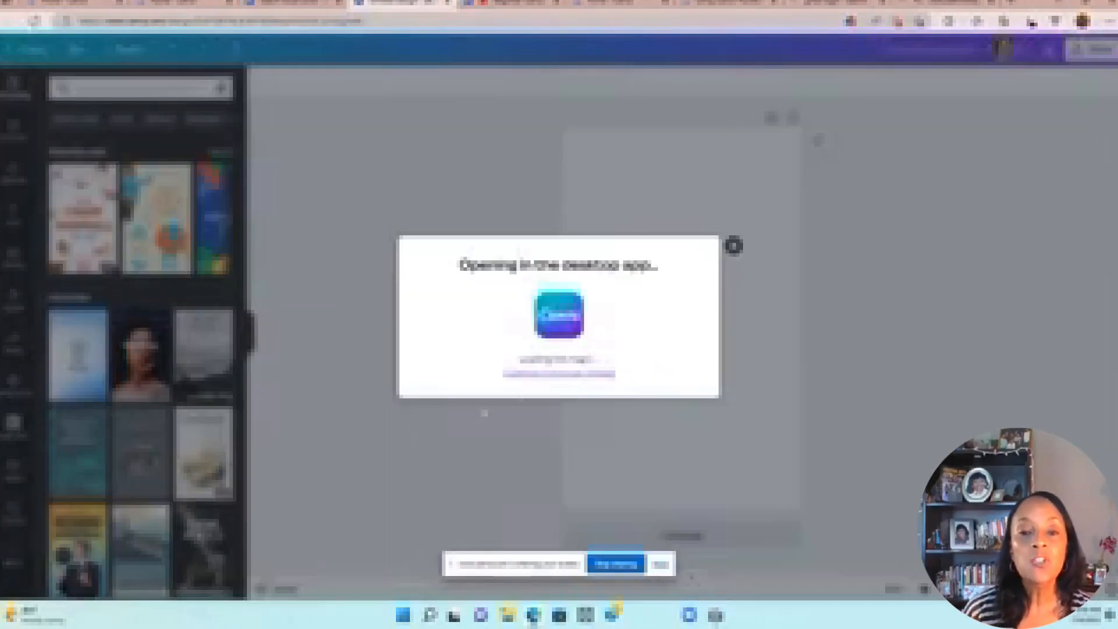
# Step: Dismiss the desktop-app prompt and keep editing the blank Book Cover in the browser
pyautogui.click(552, 374)
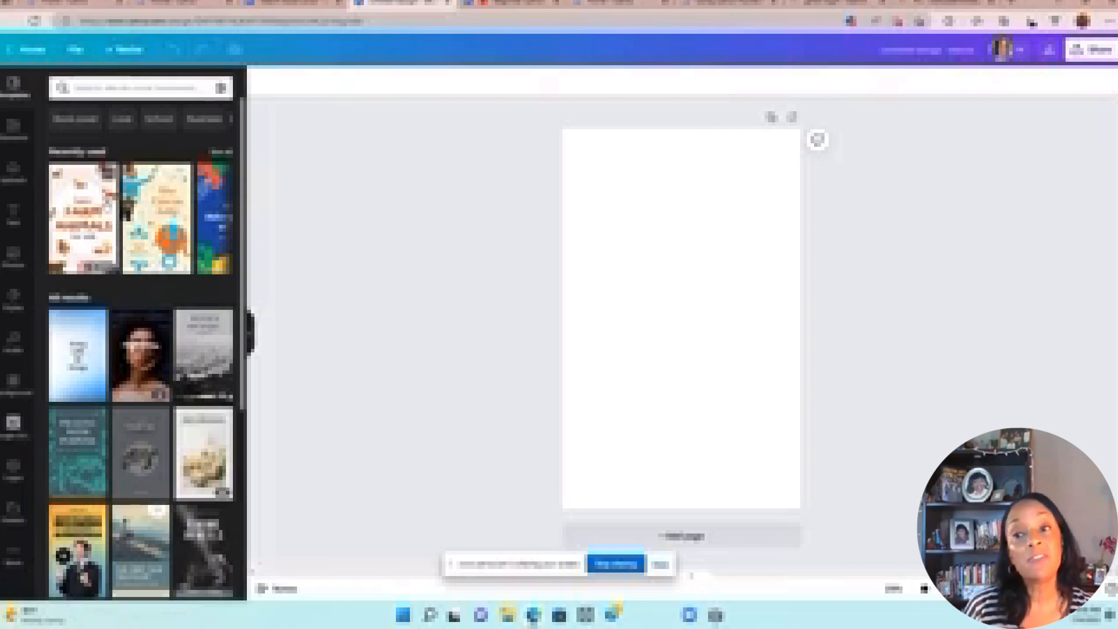
# Step: Try the teal Praying With Purpose template, undo it back to a blank page, and show backgrounds
pyautogui.click(83, 454)
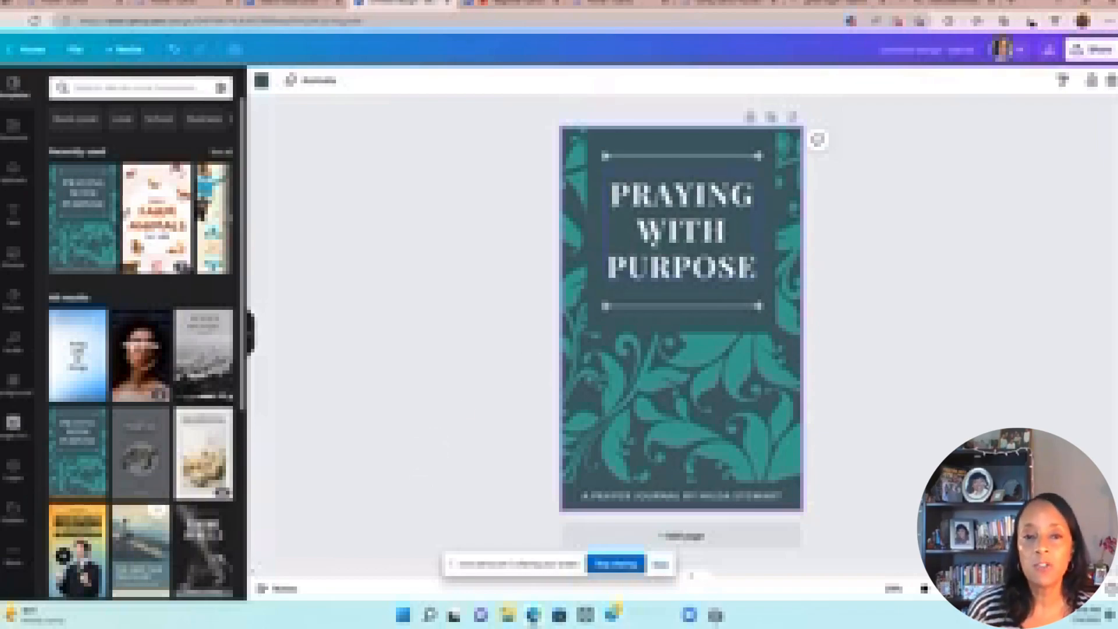
pyautogui.click(652, 244)
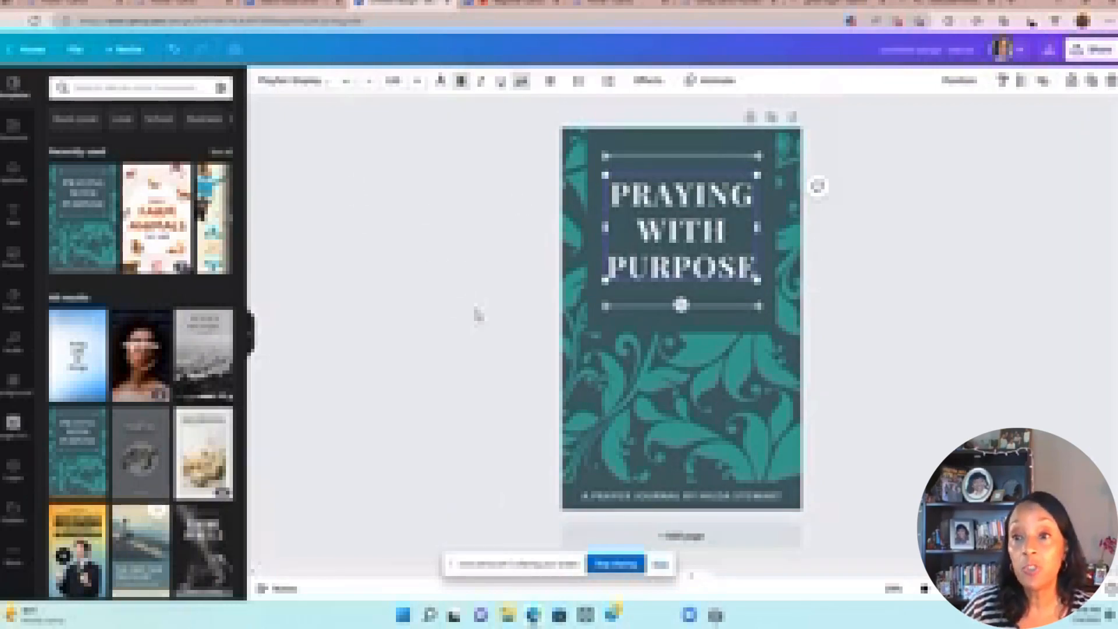
pyautogui.click(173, 51)
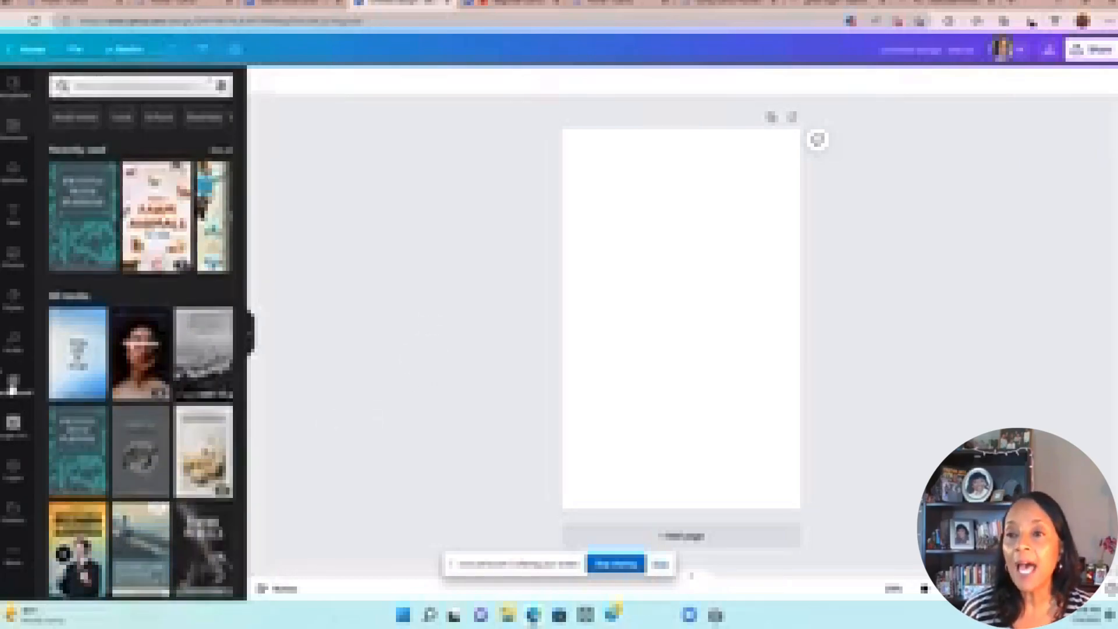
pyautogui.click(13, 385)
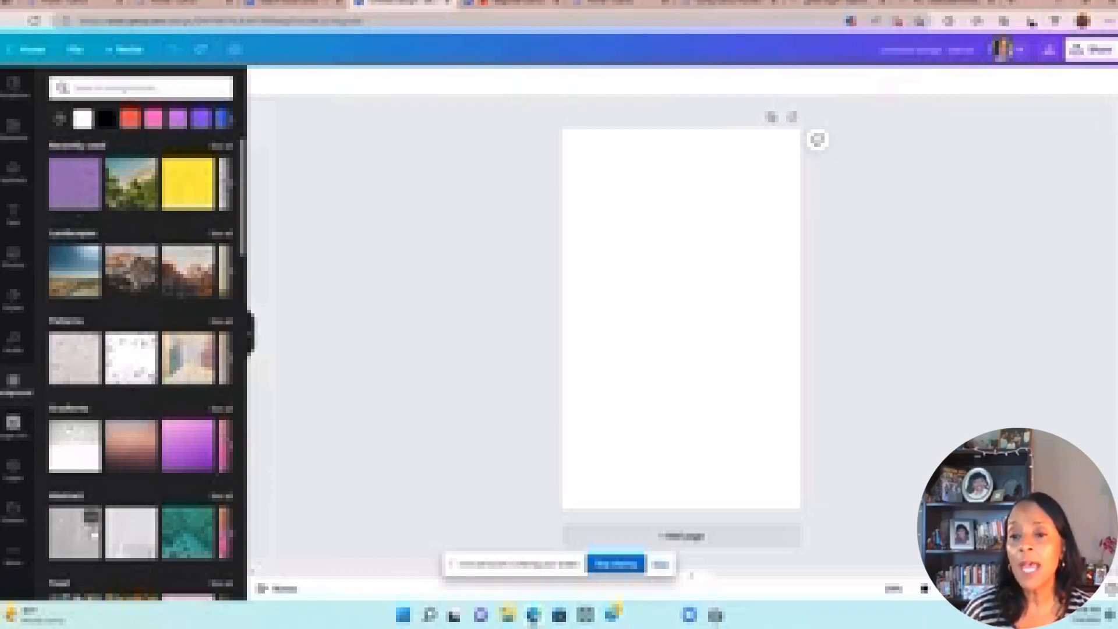
# Step: Apply the blue water-ripple image from All results as the cover's background
pyautogui.moveTo(243, 236); pyautogui.dragTo(247, 361)
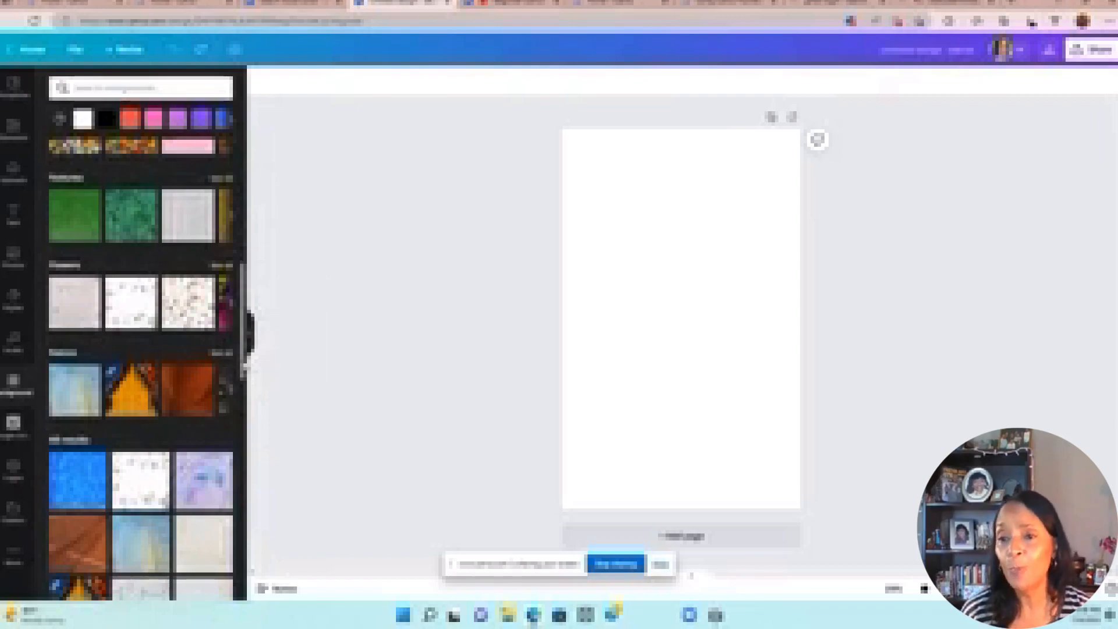
pyautogui.scroll(-3, 140, 349)
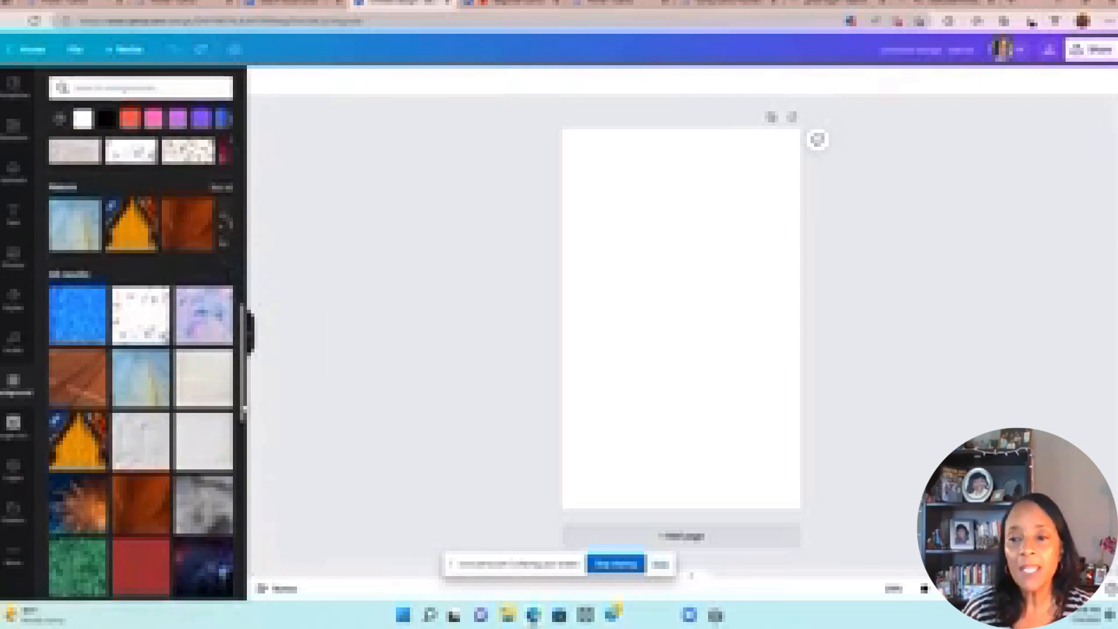
pyautogui.scroll(-1, 59, 289)
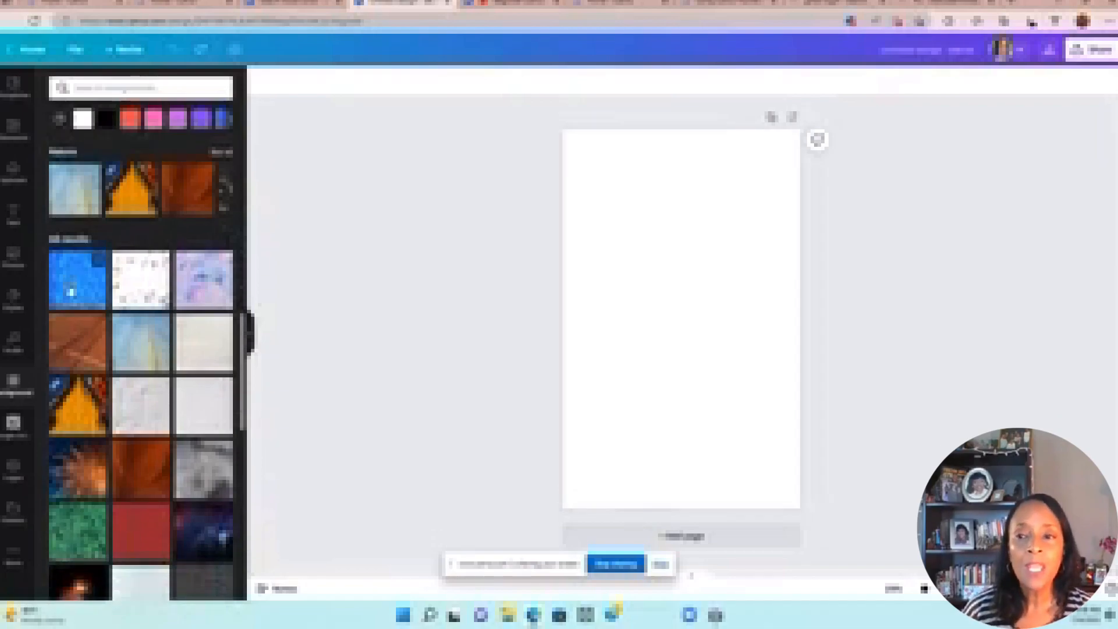
pyautogui.click(70, 291)
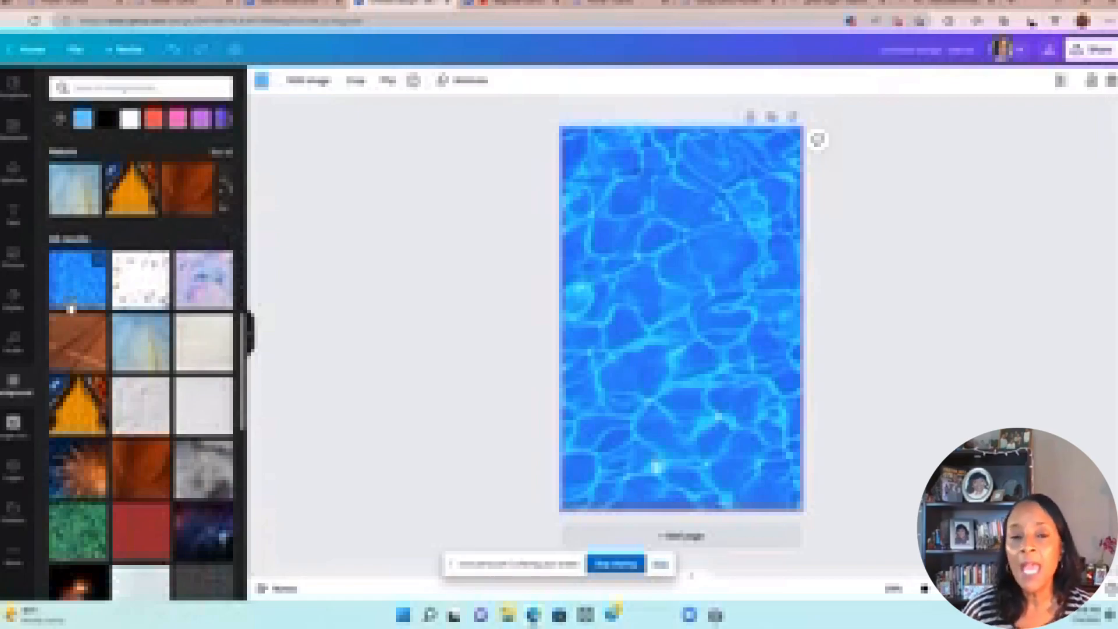
# Step: Try ivy, desert and pressed-flower backgrounds, then settle on a solid pink background colour
pyautogui.click(76, 523)
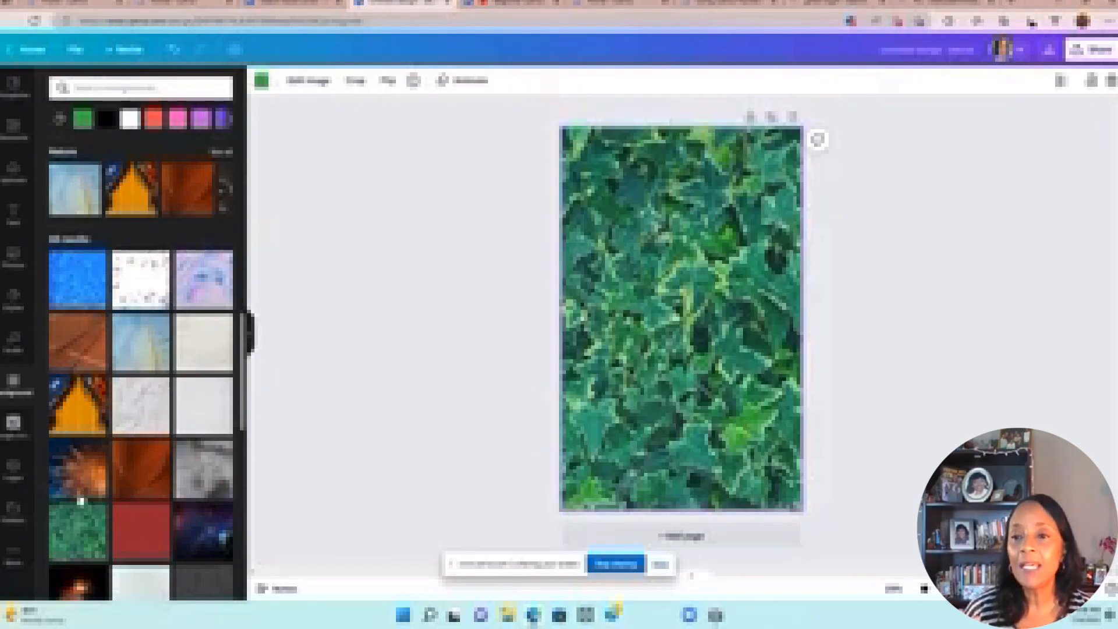
pyautogui.moveTo(244, 380); pyautogui.dragTo(266, 196)
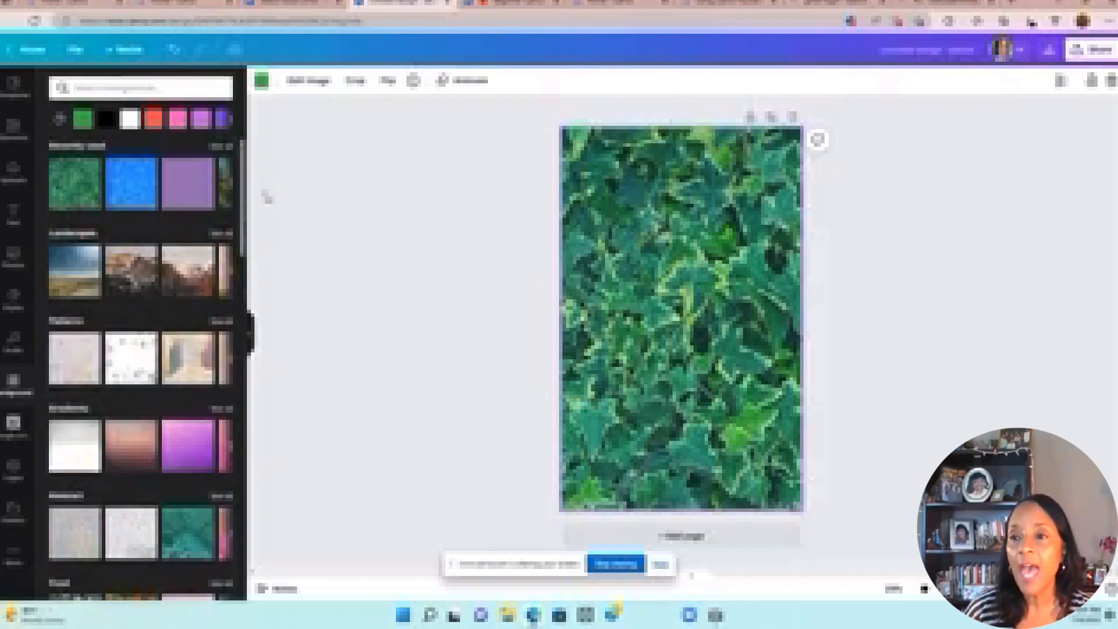
pyautogui.click(64, 287)
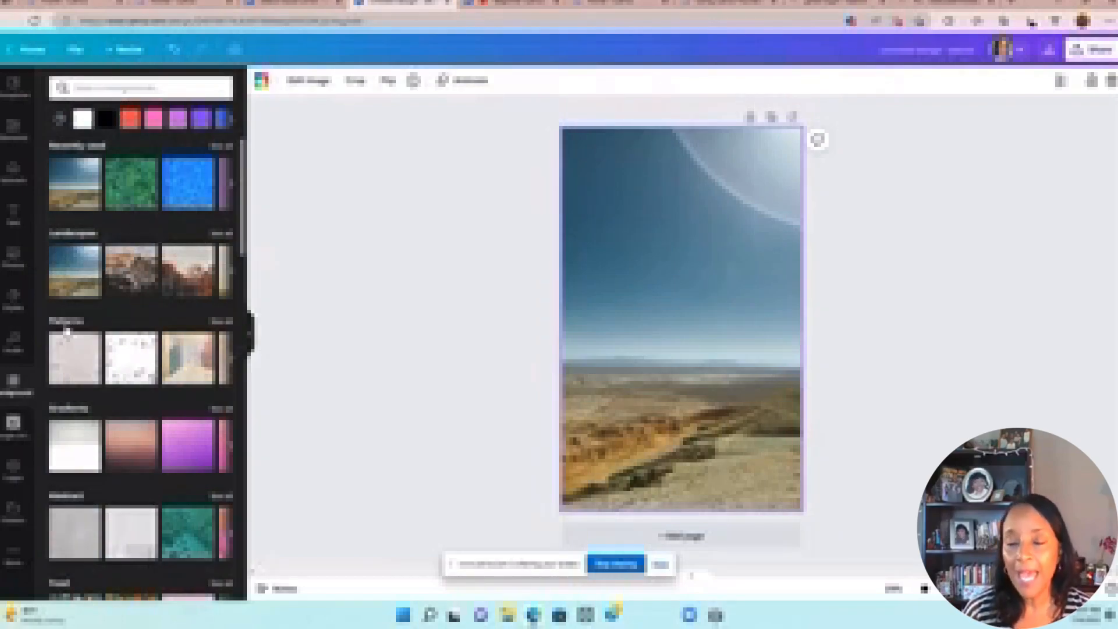
pyautogui.click(70, 370)
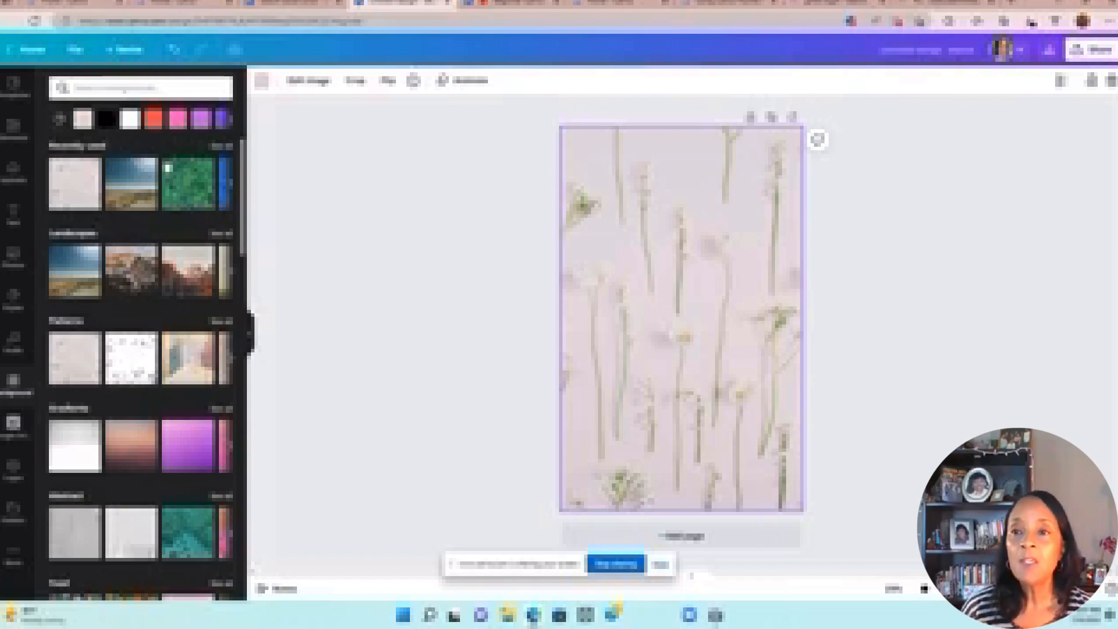
pyautogui.click(177, 120)
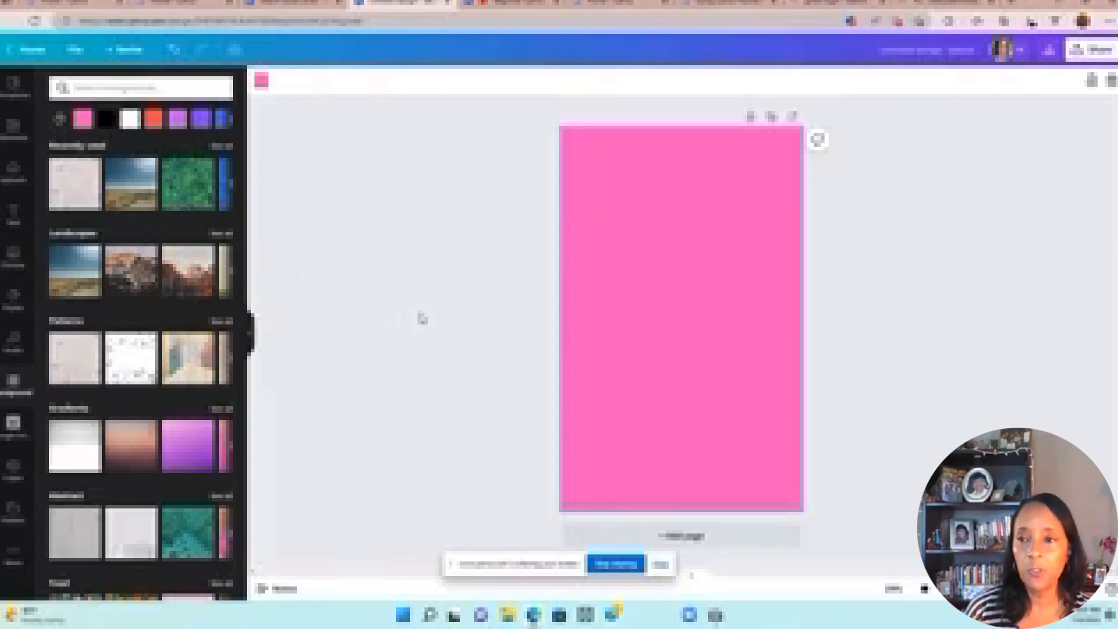
# Step: Add a heading text box near the top of the pink cover and enlarge it two steps
pyautogui.click(16, 220)
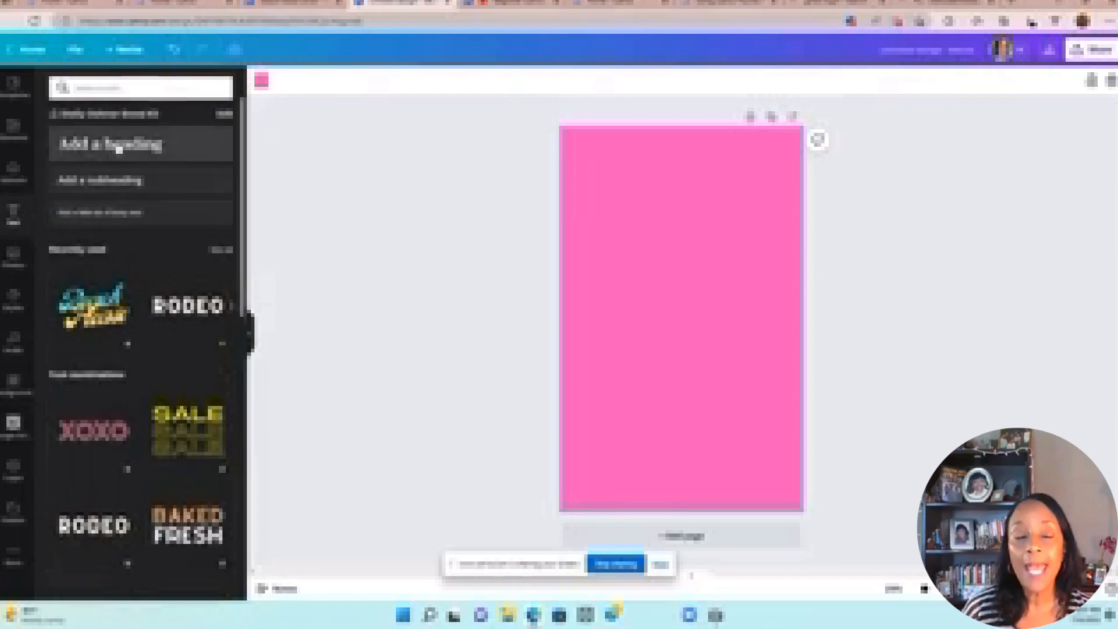
pyautogui.click(119, 149)
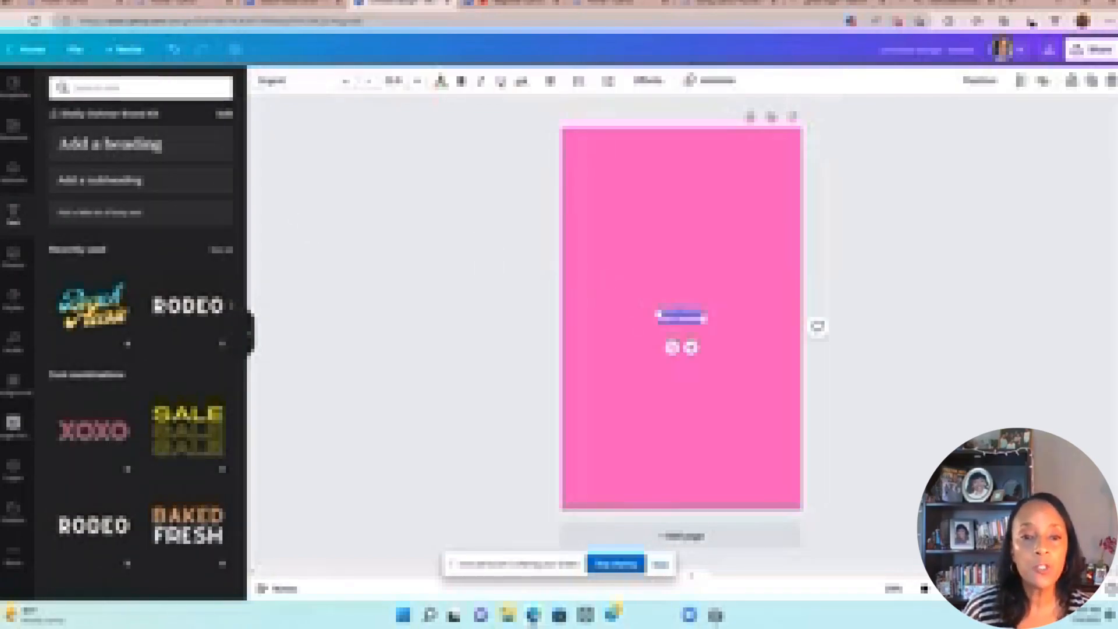
pyautogui.moveTo(682, 315); pyautogui.dragTo(675, 213)
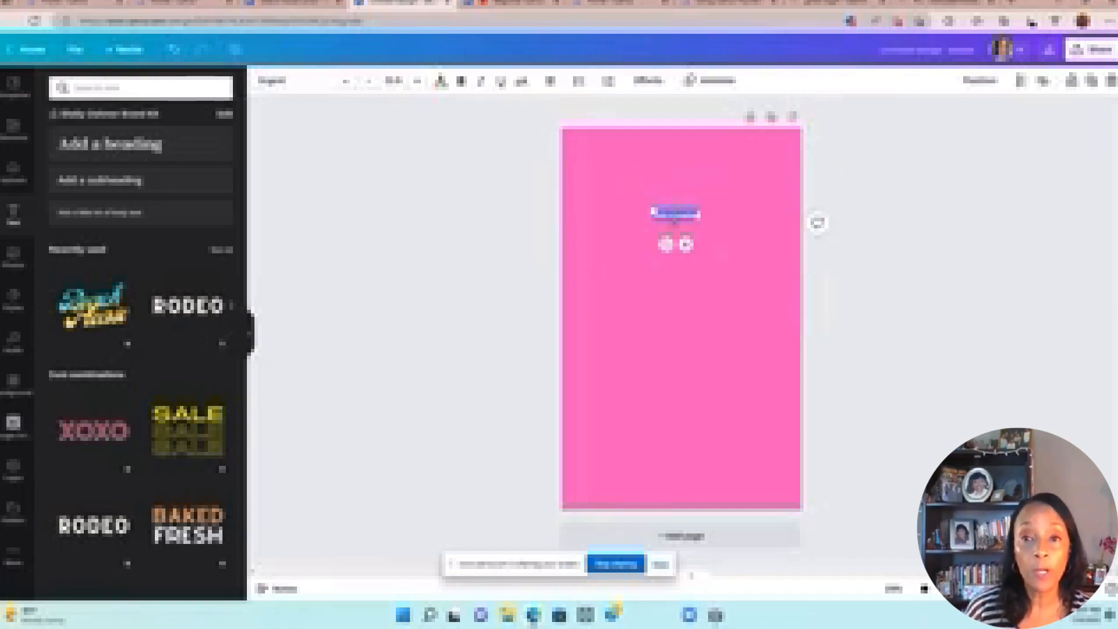
pyautogui.click(419, 81)
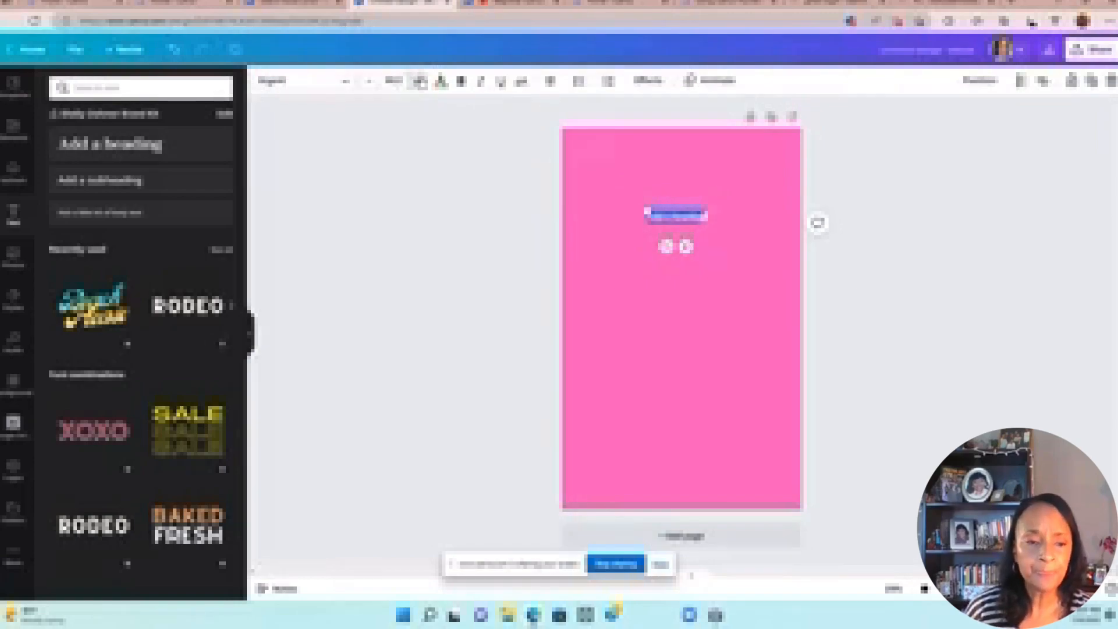
pyautogui.click(419, 82)
# Step: Replace the placeholder heading text with 'Love is in the Air'
pyautogui.click(675, 216)
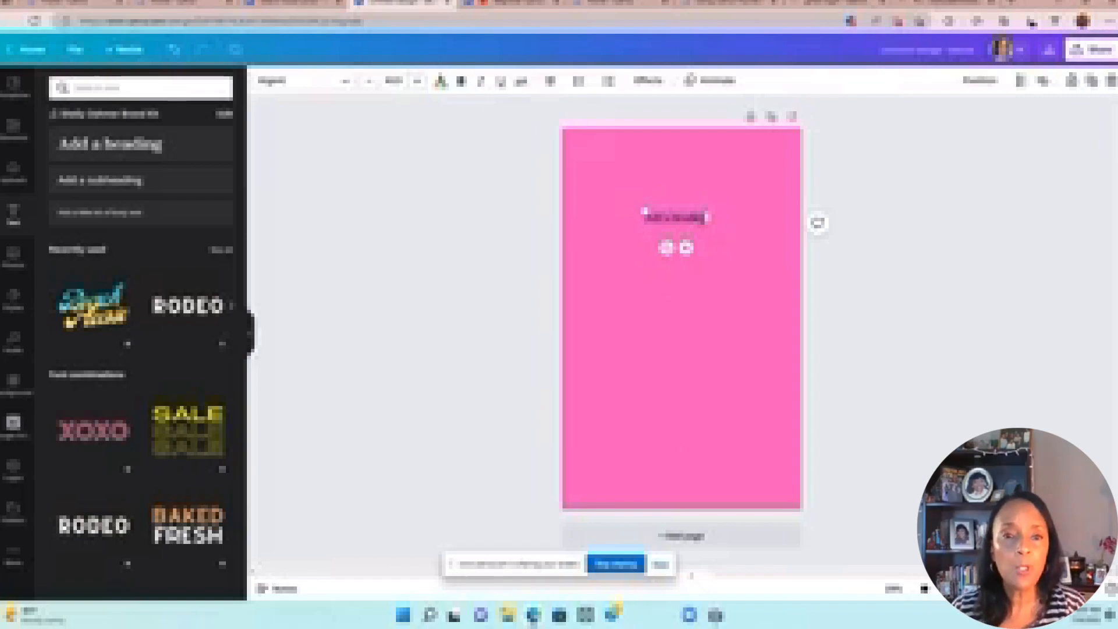
pyautogui.press('BackSpace')
pyautogui.press('BackSpace')
pyautogui.press('BackSpace')
pyautogui.press('BackSpace')
pyautogui.press('BackSpace')
pyautogui.press('BackSpace')
pyautogui.press('BackSpace')
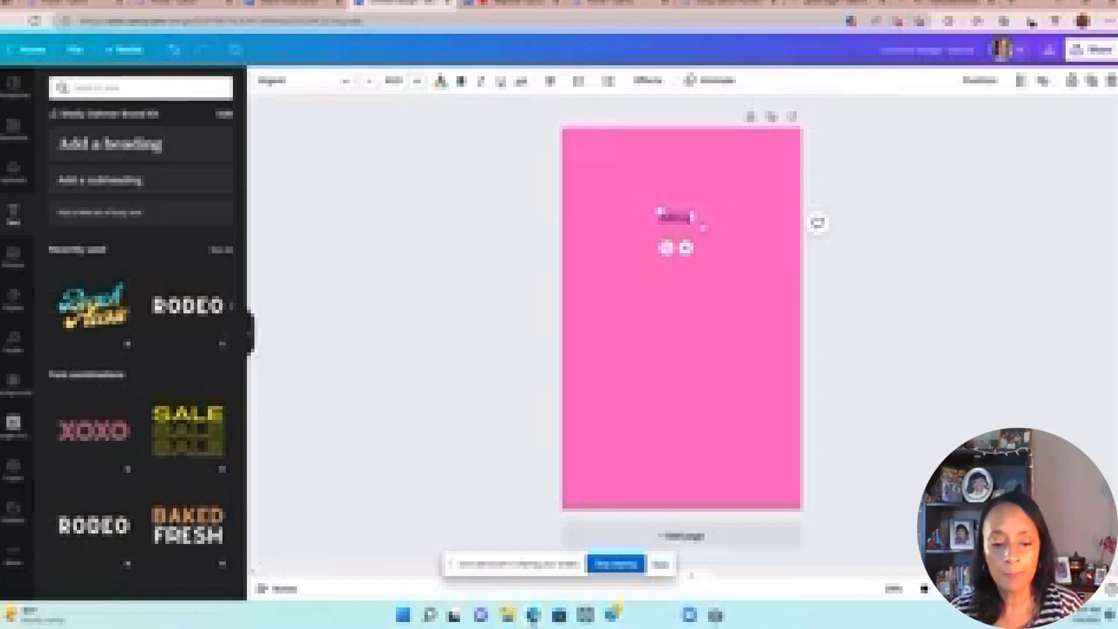
pyautogui.press('BackSpace')
pyautogui.press('BackSpace')
pyautogui.press('BackSpace')
pyautogui.press('BackSpace')
pyautogui.write('Sensory')
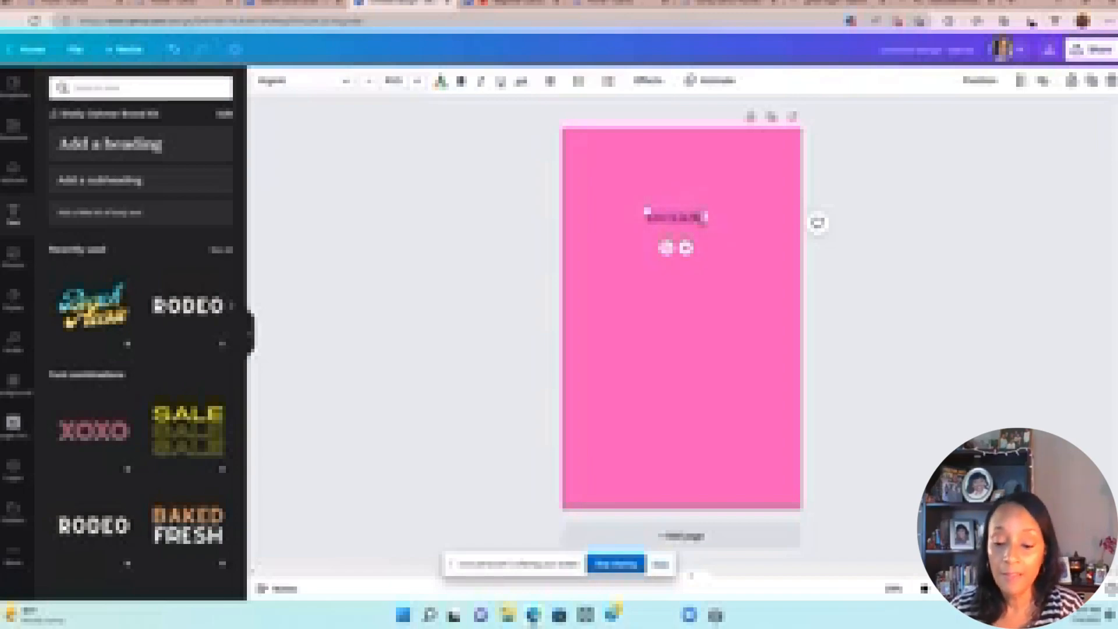
pyautogui.write(' Bi')
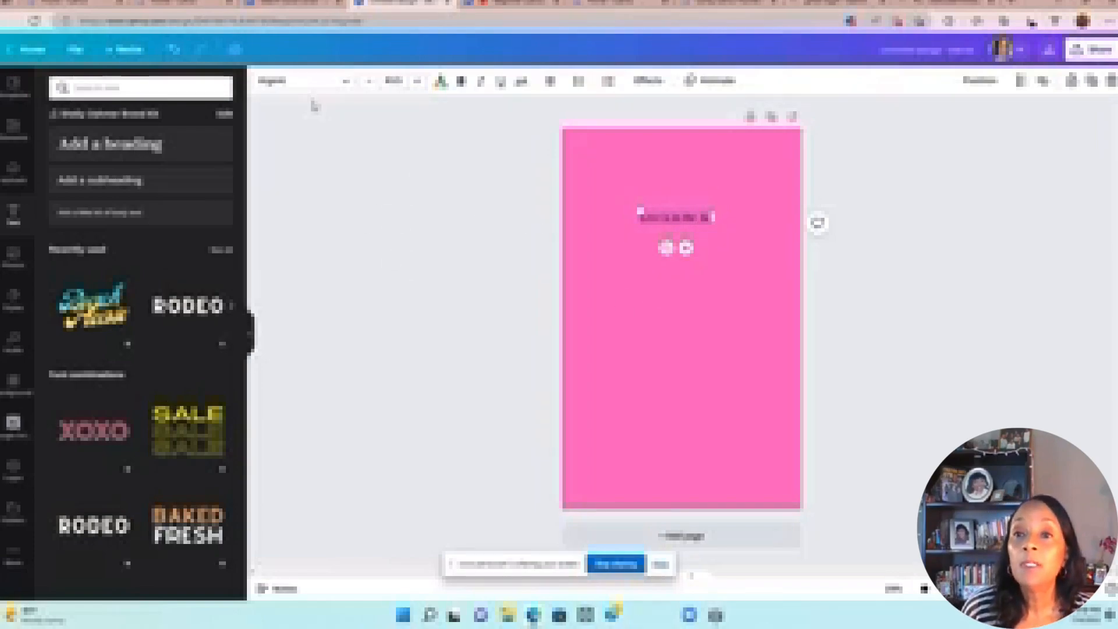
# Step: Increase the title's font size by eleven more steps
pyautogui.click(420, 82)
pyautogui.click(419, 82)
pyautogui.click(419, 83)
pyautogui.click(420, 82)
pyautogui.click(419, 83)
pyautogui.click(419, 83)
pyautogui.click(419, 83)
pyautogui.click(419, 83)
pyautogui.click(420, 82)
pyautogui.click(419, 83)
pyautogui.click(419, 83)
pyautogui.click(419, 82)
pyautogui.click(419, 82)
pyautogui.click(419, 82)
pyautogui.click(419, 83)
pyautogui.click(419, 83)
pyautogui.click(419, 83)
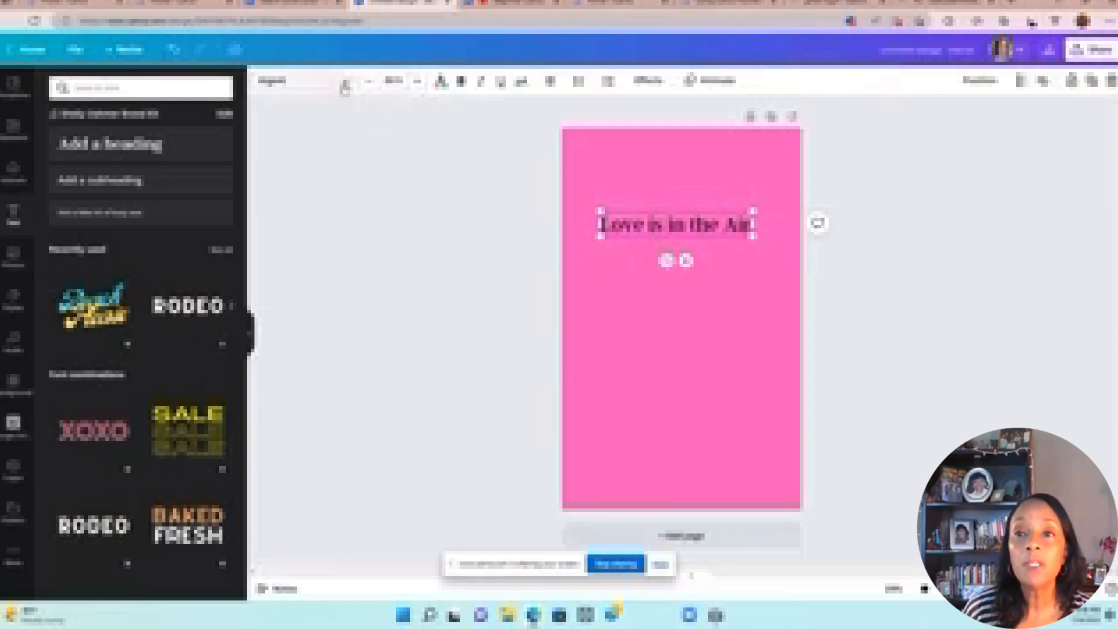
pyautogui.click(345, 84)
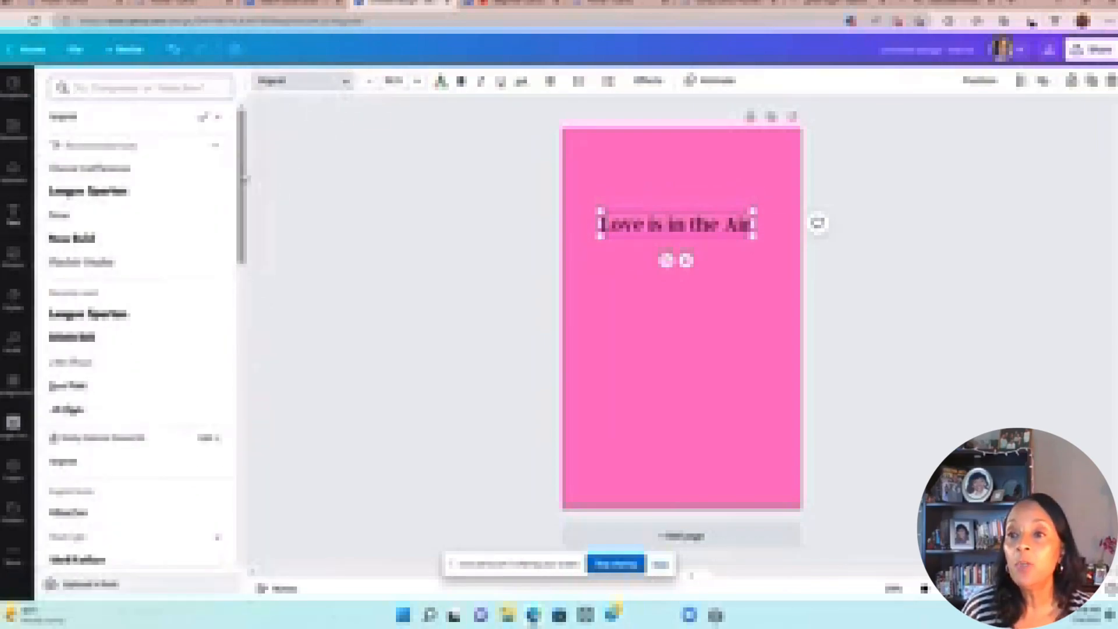
# Step: Try League Spartan and other fonts, settle on a bold serif font, and widen the title box
pyautogui.click(211, 192)
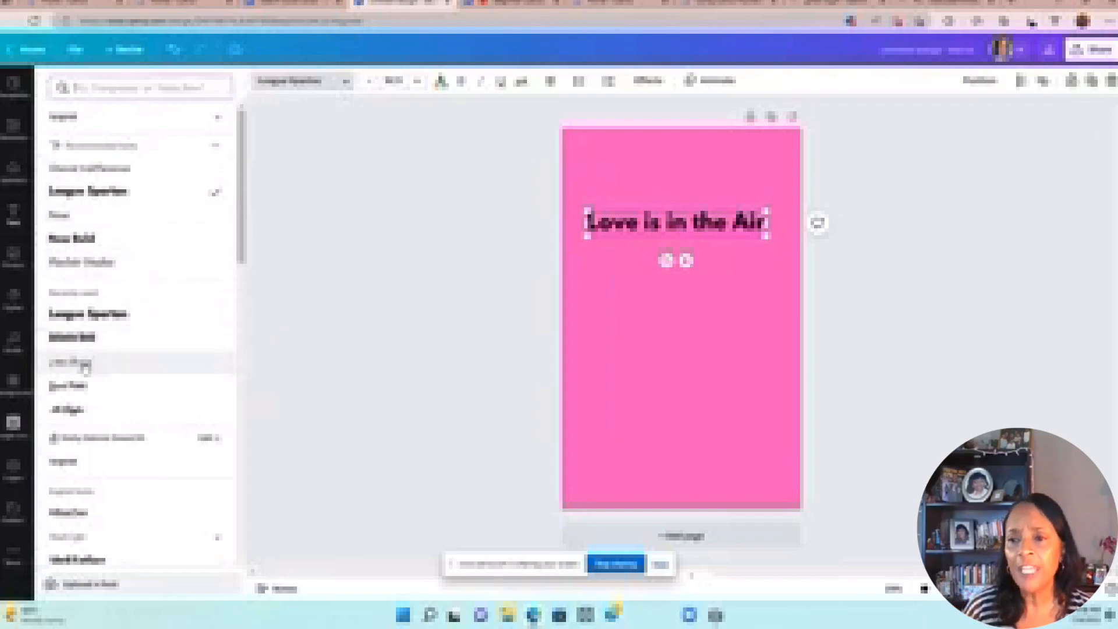
pyautogui.click(99, 317)
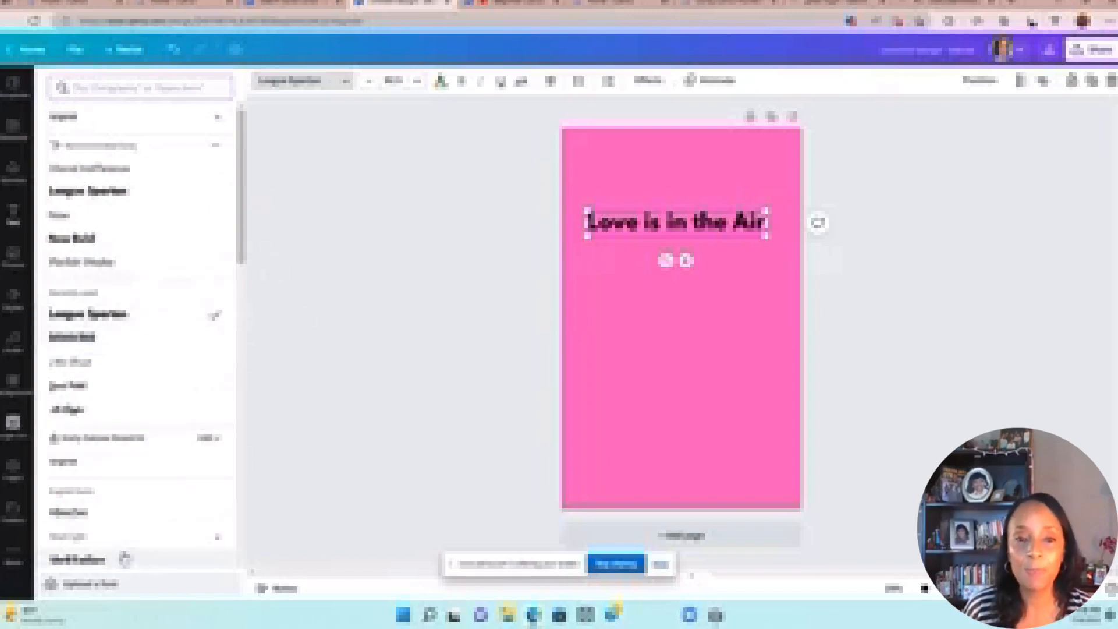
pyautogui.click(69, 514)
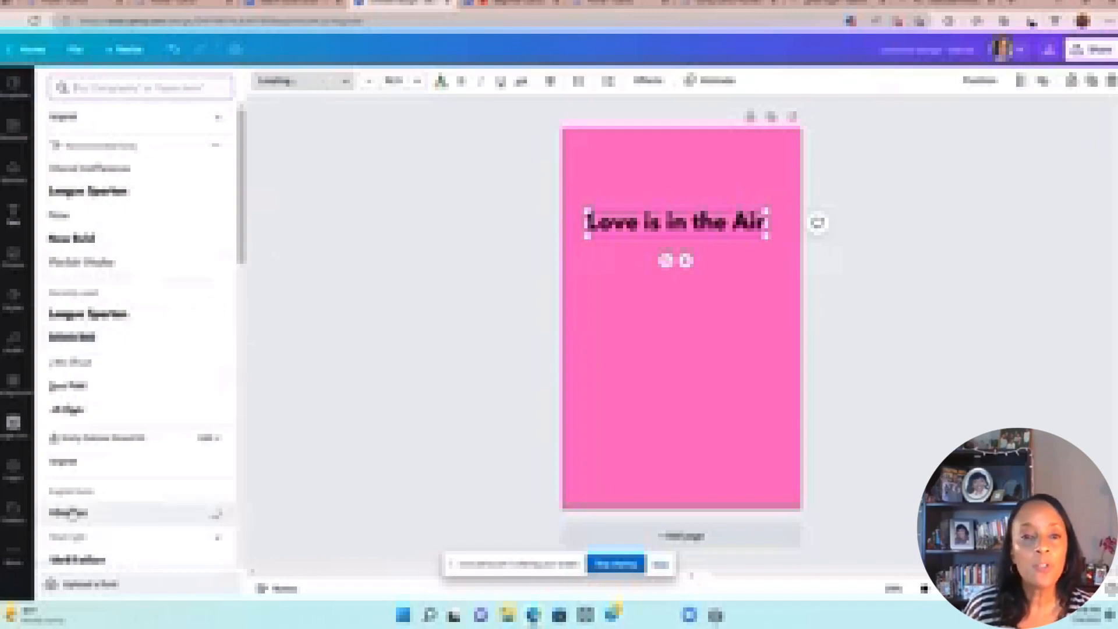
pyautogui.click(105, 561)
pyautogui.moveTo(241, 255); pyautogui.dragTo(242, 337)
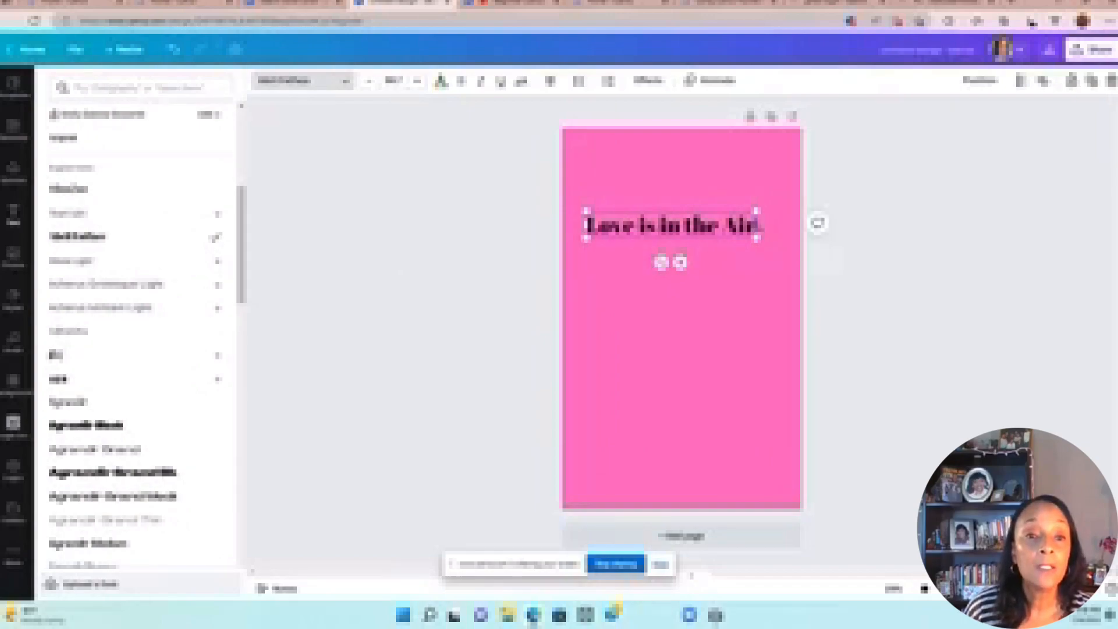
pyautogui.moveTo(757, 225); pyautogui.dragTo(770, 224)
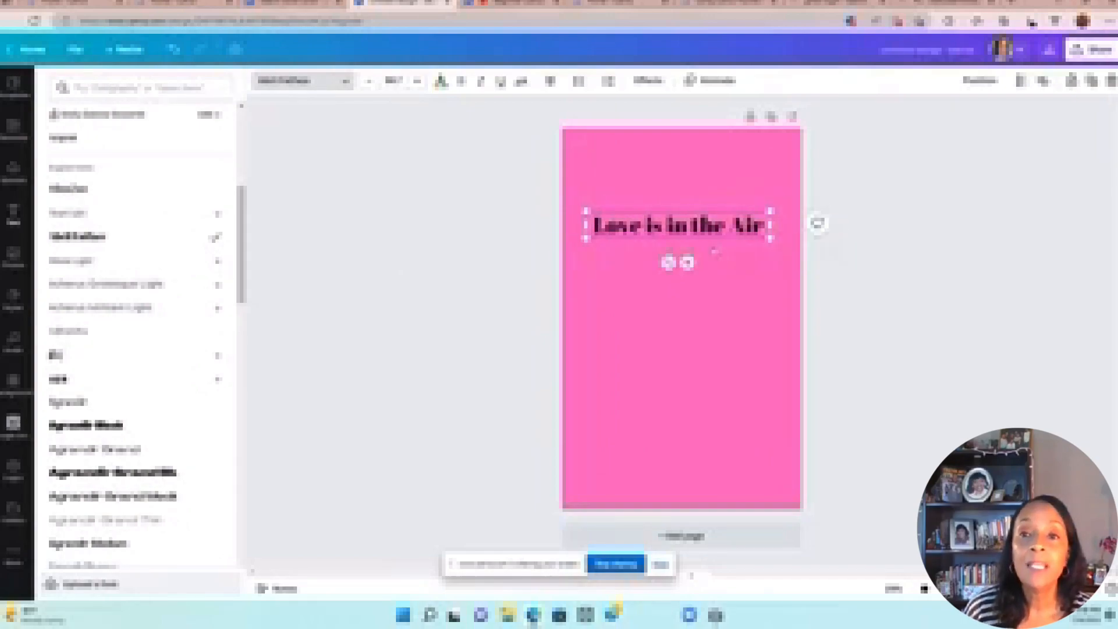
# Step: Add a subheading below the title and replace its text with the author byline
pyautogui.click(13, 213)
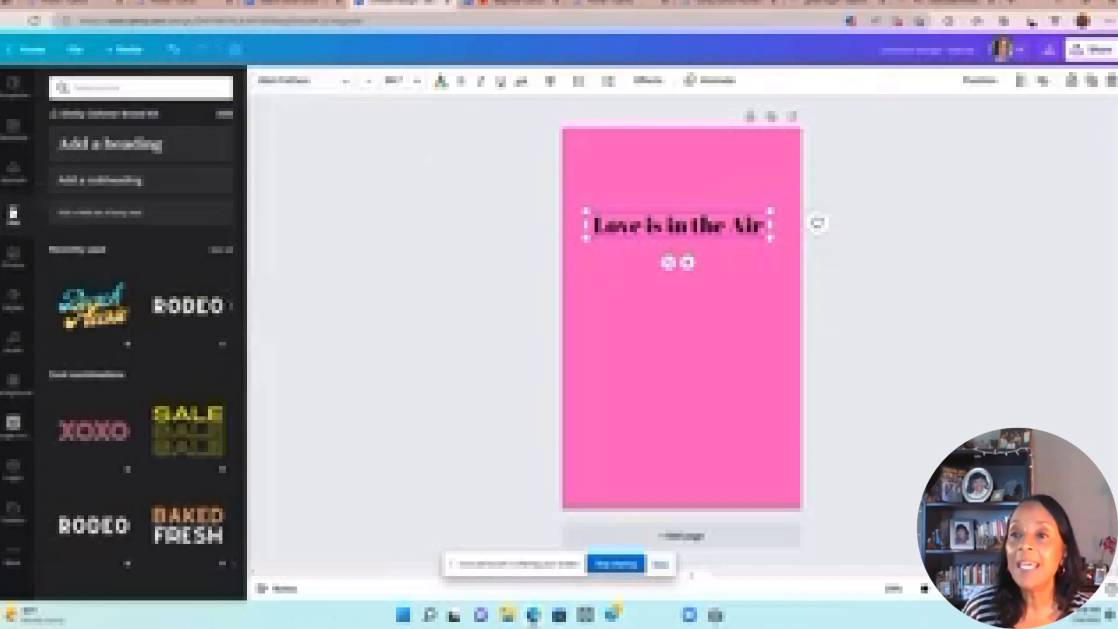
pyautogui.click(133, 184)
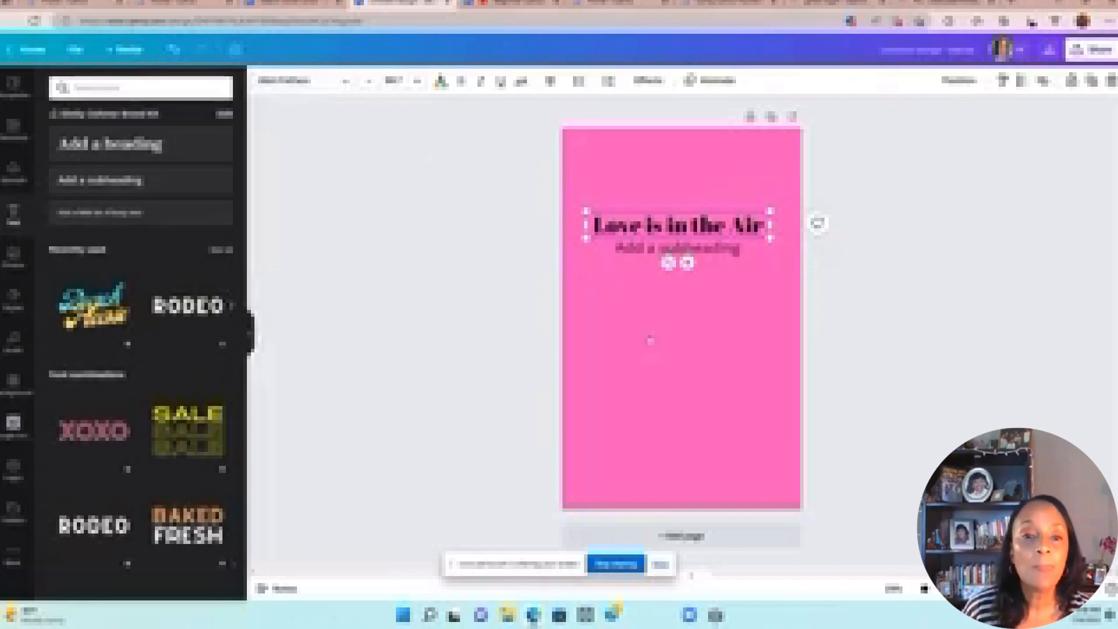
pyautogui.moveTo(691, 252); pyautogui.dragTo(692, 267)
pyautogui.click(663, 260)
pyautogui.click(662, 262)
pyautogui.press('Delete')
pyautogui.press('Delete')
pyautogui.press('Delete')
pyautogui.press('Delete')
pyautogui.press('Delete')
pyautogui.press('Delete')
pyautogui.press('Delete')
pyautogui.press('Delete')
pyautogui.press('Delete')
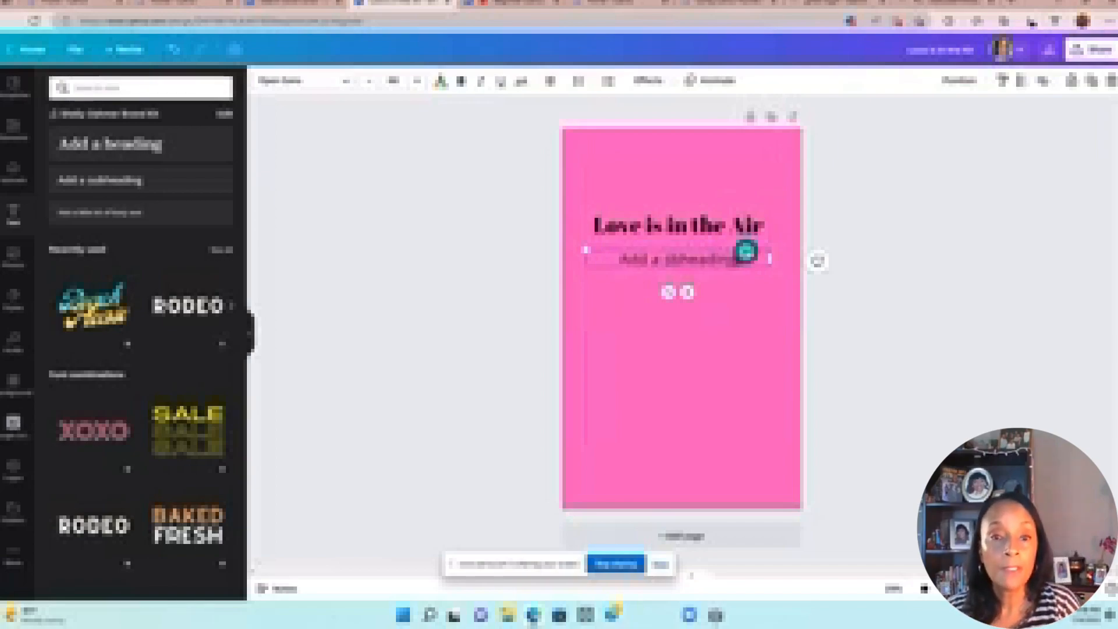
pyautogui.press('Delete')
pyautogui.press('Delete')
pyautogui.press('Delete')
pyautogui.press('Delete')
pyautogui.press('Delete')
pyautogui.press('Delete')
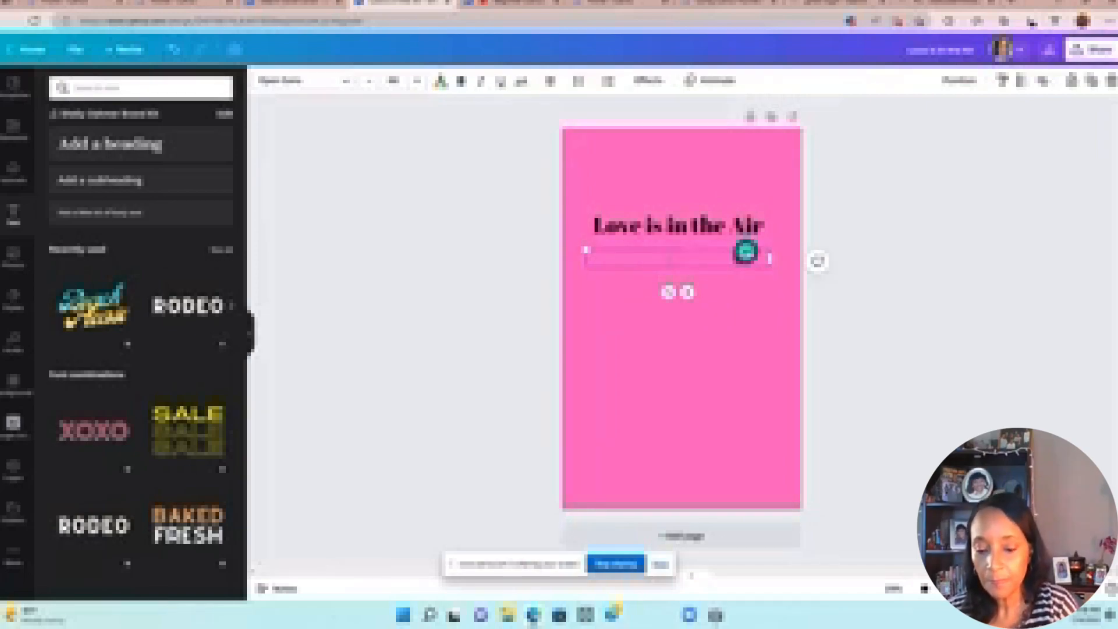
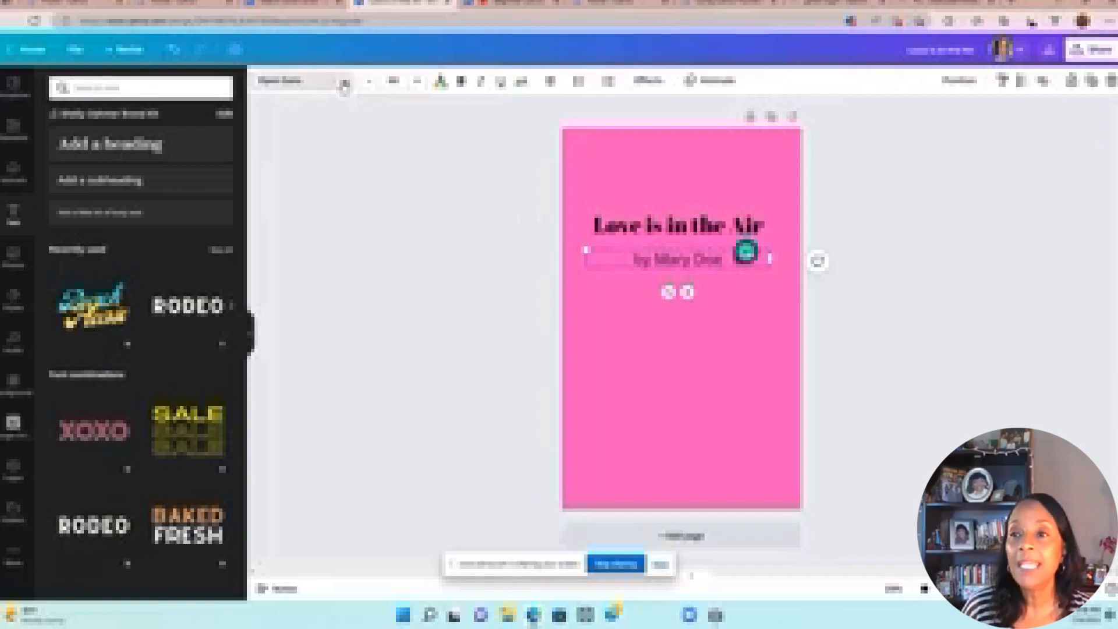
# Step: Set the byline's font to Abril Fatface
pyautogui.click(345, 83)
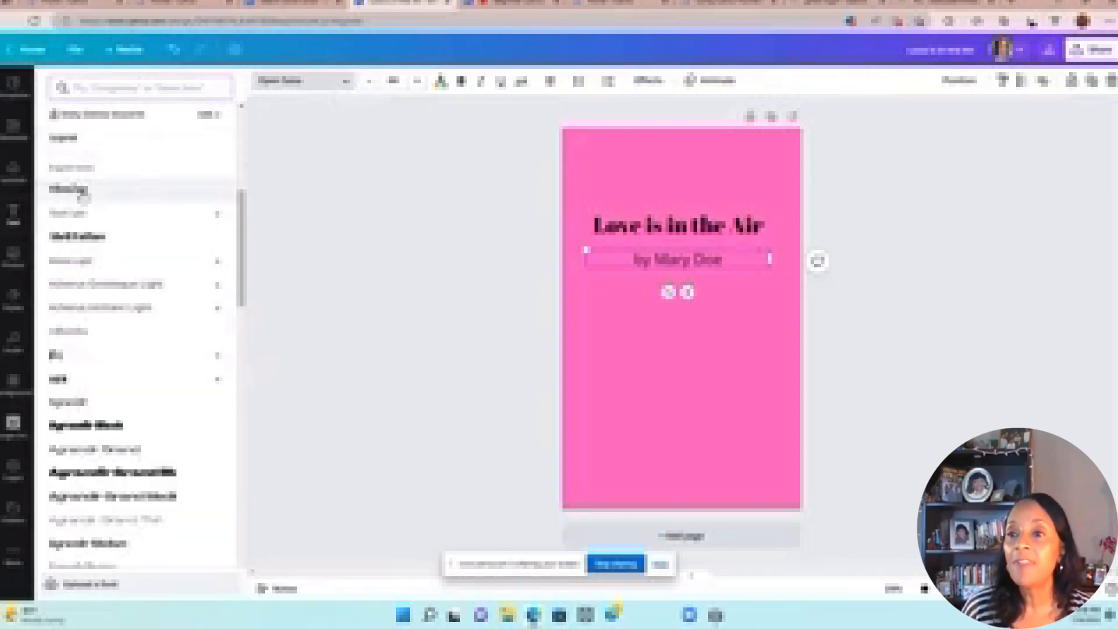
pyautogui.click(90, 239)
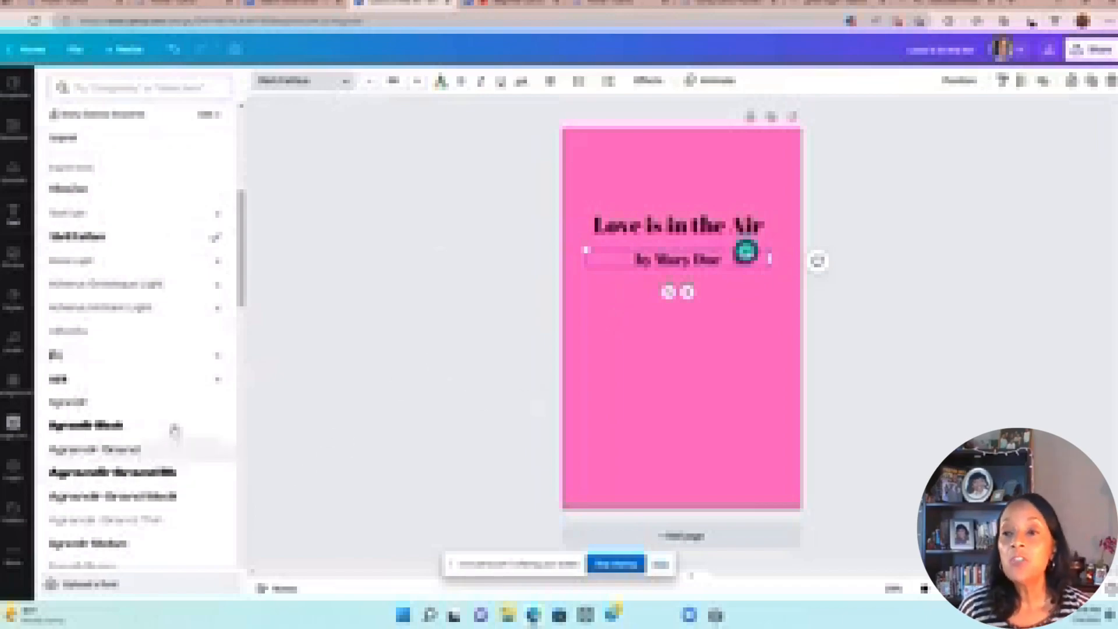
pyautogui.click(316, 276)
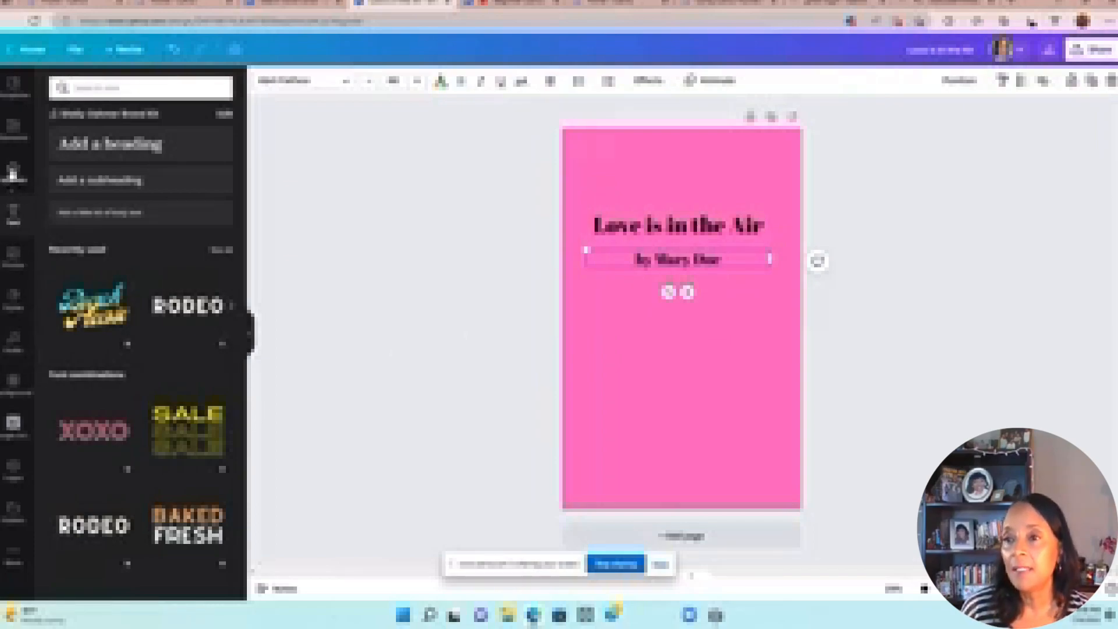
# Step: Search stock photos for 'love' and add the couple-silhouette sunset photo to the cover
pyautogui.click(13, 133)
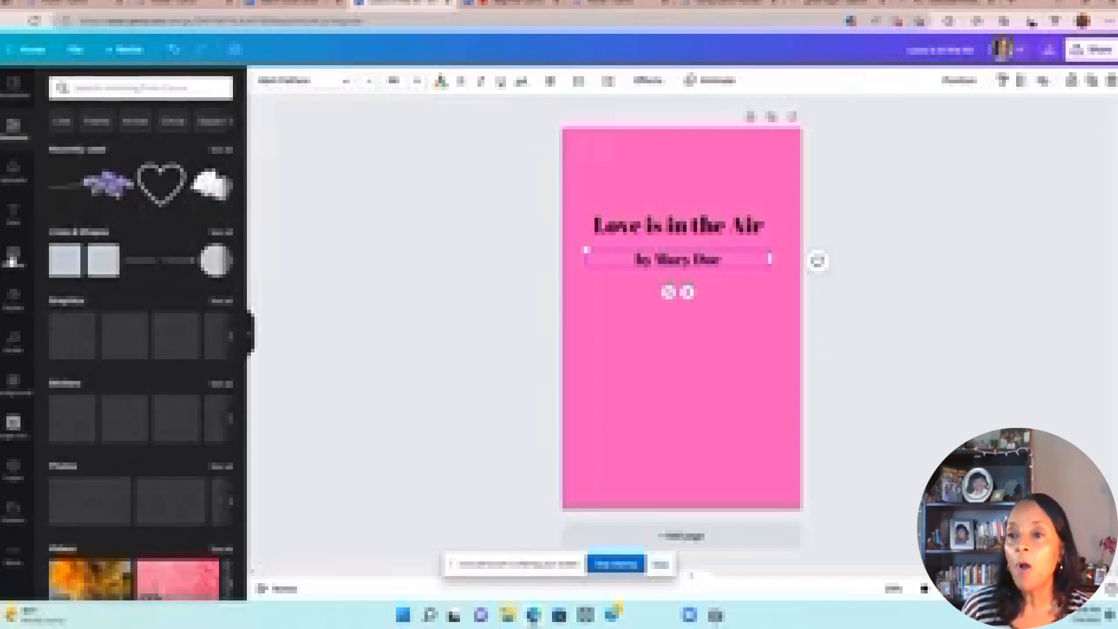
pyautogui.click(11, 258)
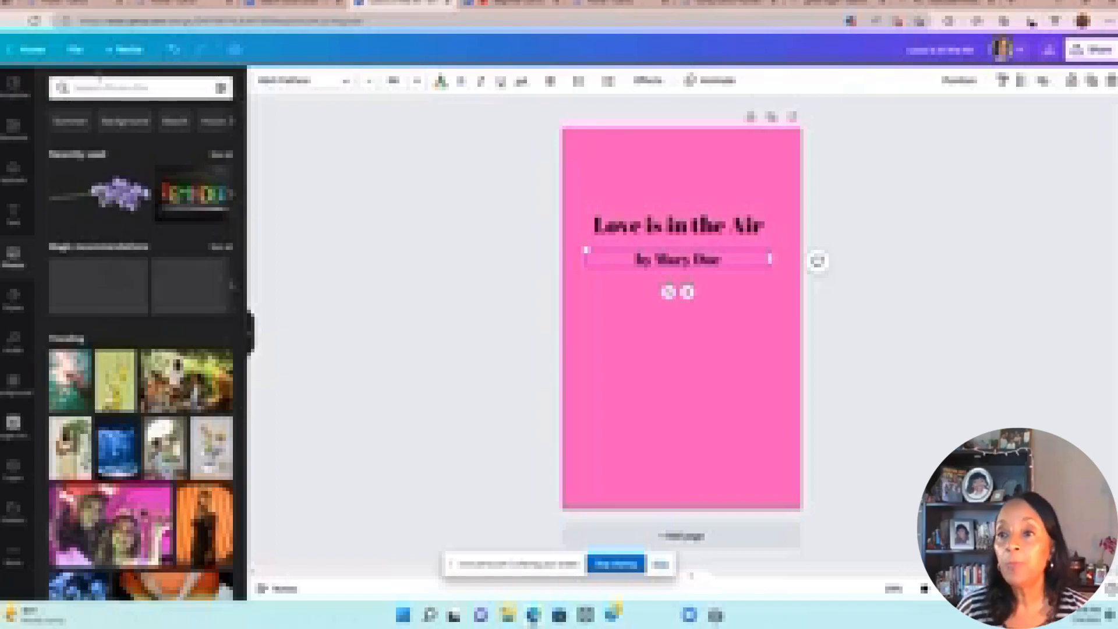
pyautogui.click(93, 88)
pyautogui.write('love')
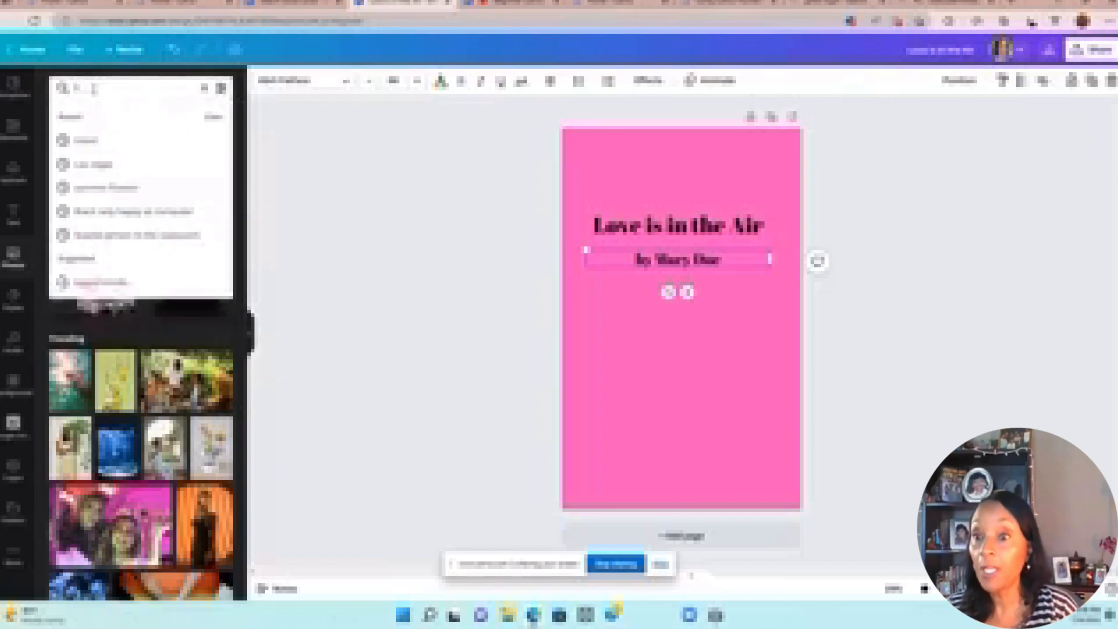
pyautogui.press('Return')
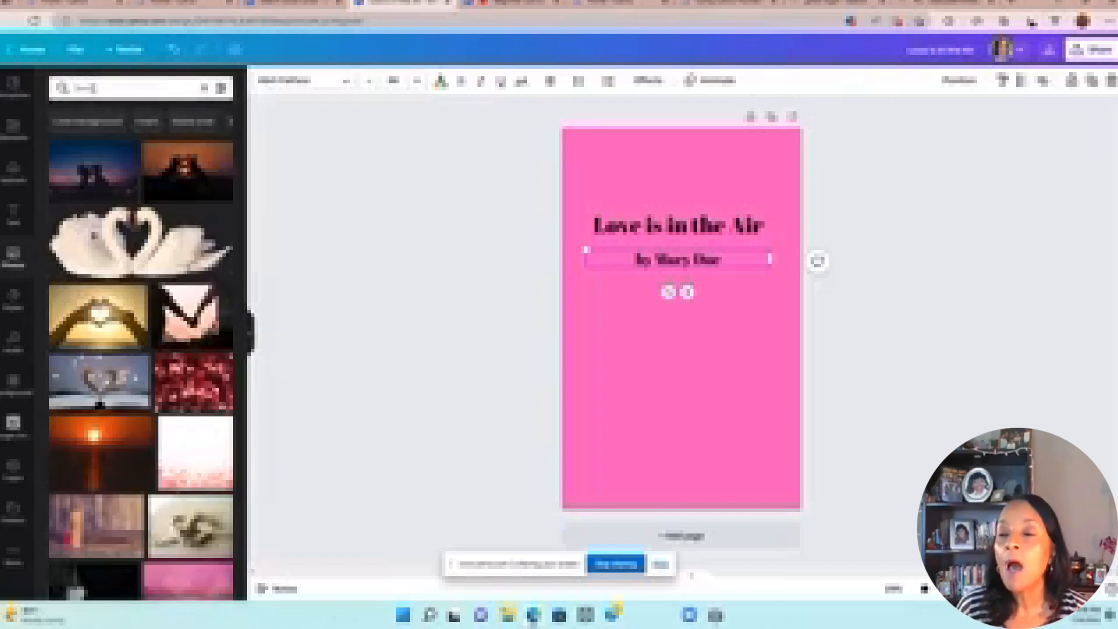
pyautogui.click(104, 185)
# Step: Move the photo below the byline, stretch it to fill the lower area, and add a heart outline
pyautogui.moveTo(682, 319); pyautogui.dragTo(678, 367)
pyautogui.moveTo(677, 434); pyautogui.dragTo(677, 455)
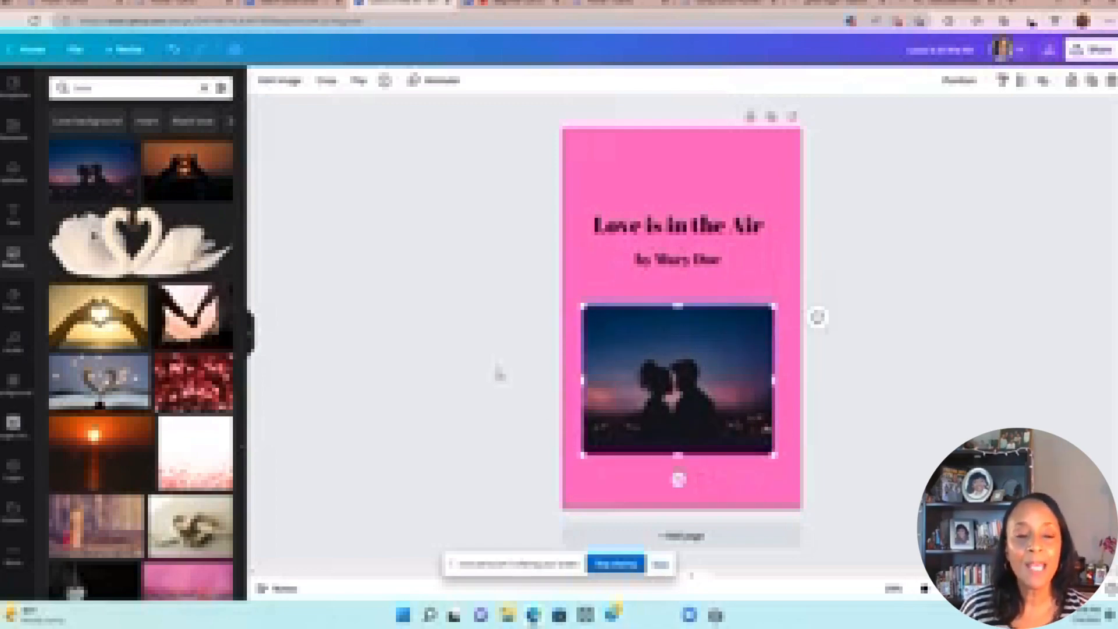
pyautogui.moveTo(679, 307); pyautogui.dragTo(679, 298)
pyautogui.click(373, 286)
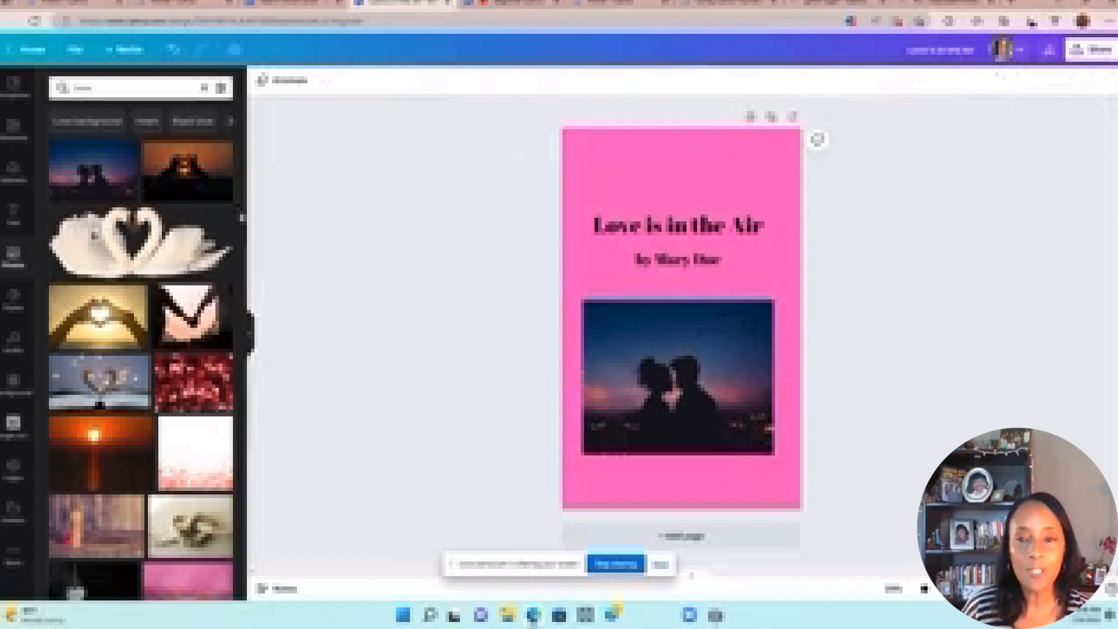
pyautogui.click(14, 128)
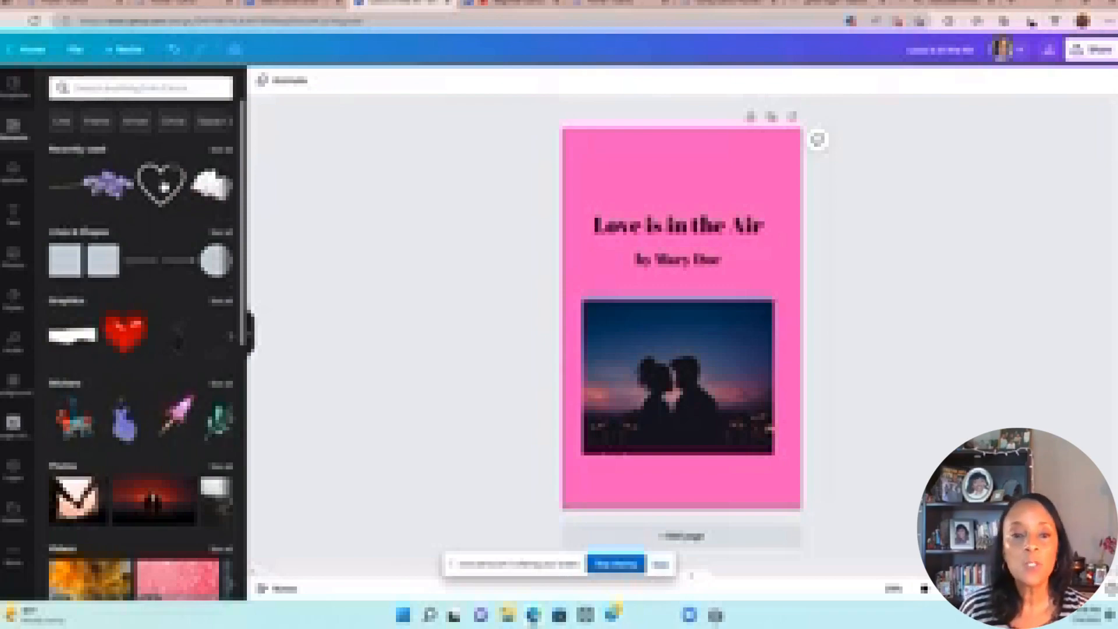
pyautogui.click(165, 186)
# Step: Enlarge and centre the white heart outline so it frames the silhouetted couple
pyautogui.moveTo(680, 314); pyautogui.dragTo(681, 395)
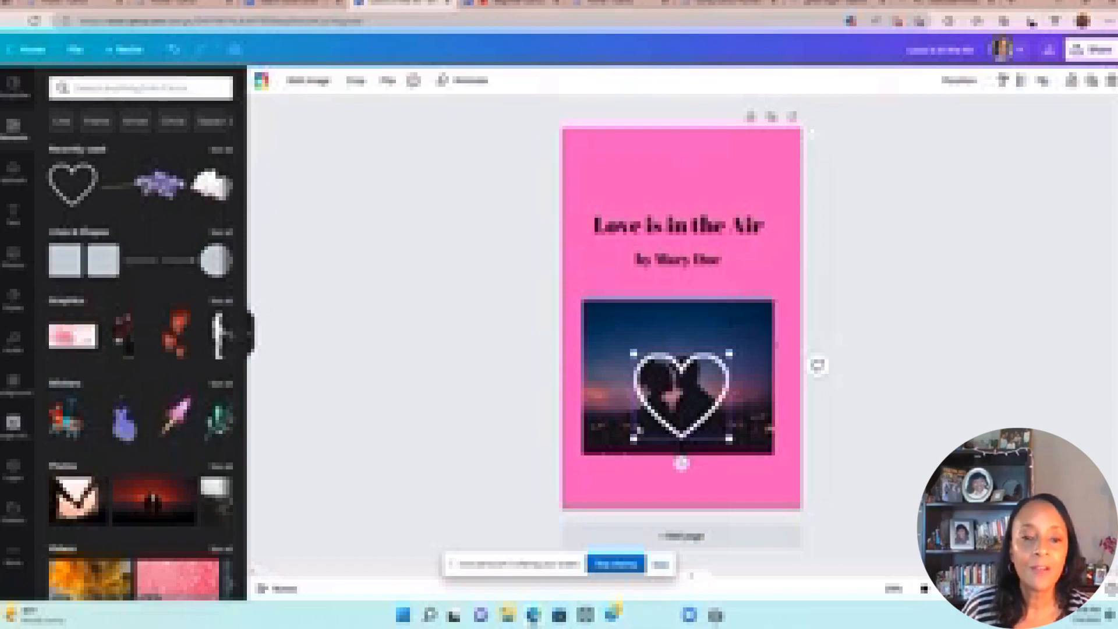
pyautogui.moveTo(633, 438); pyautogui.dragTo(620, 450)
pyautogui.moveTo(728, 352); pyautogui.dragTo(736, 348)
pyautogui.moveTo(667, 391); pyautogui.dragTo(661, 383)
# Step: Nudge the title and the byline slightly higher on the cover
pyautogui.click(431, 347)
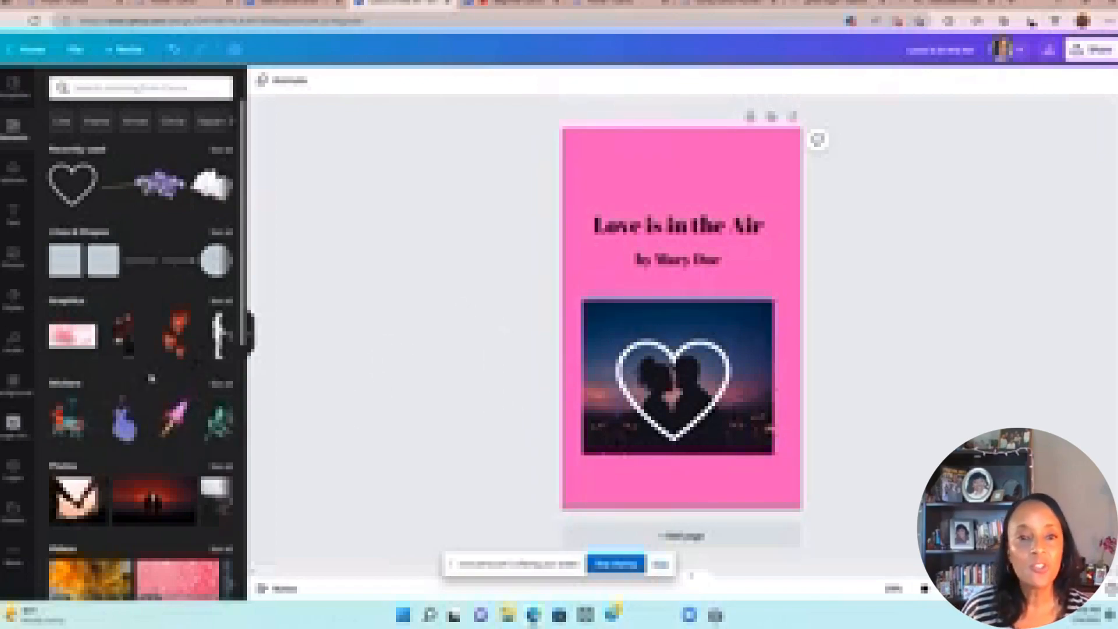
pyautogui.moveTo(722, 229); pyautogui.dragTo(721, 207)
pyautogui.moveTo(697, 262); pyautogui.dragTo(697, 255)
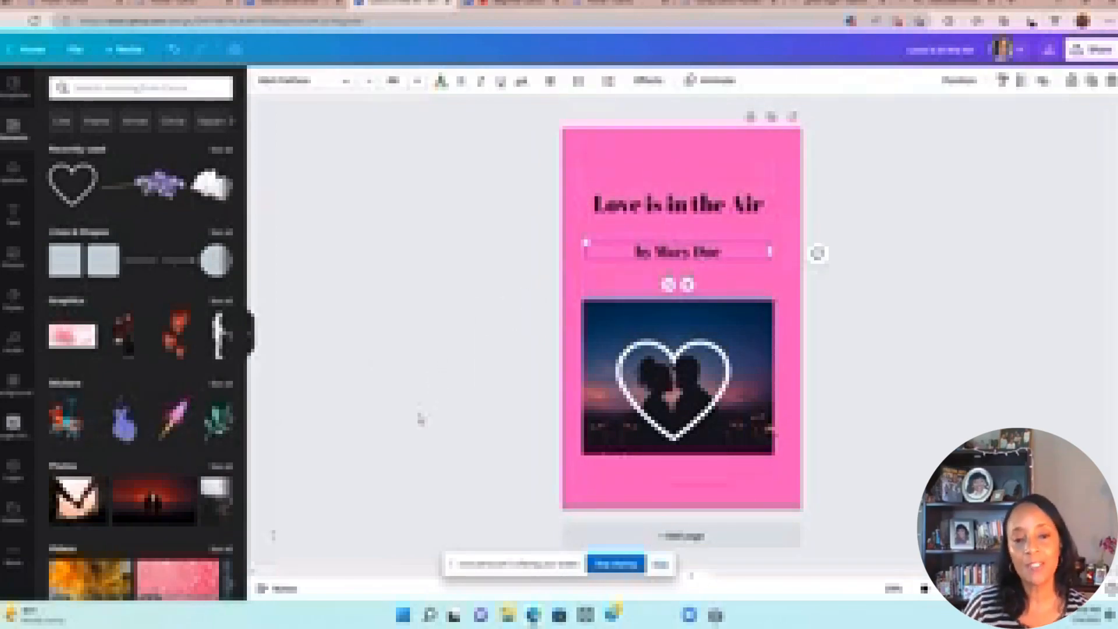